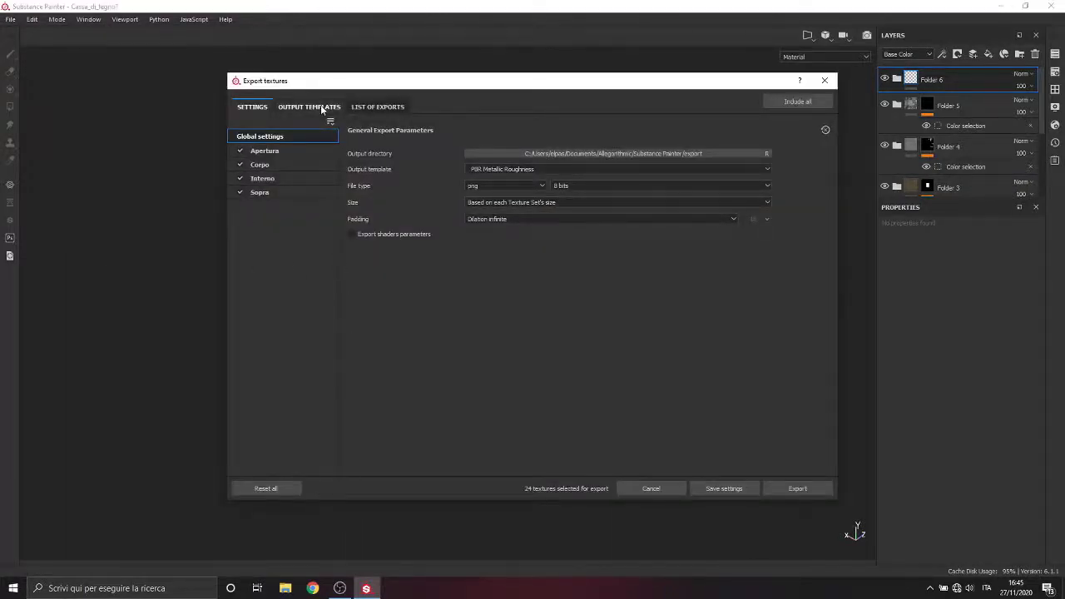
- Review the output maps of the Unreal Engine 4 (Packed) and PBR Metallic Roughness export presets, then return to the export settings
click(494, 168)
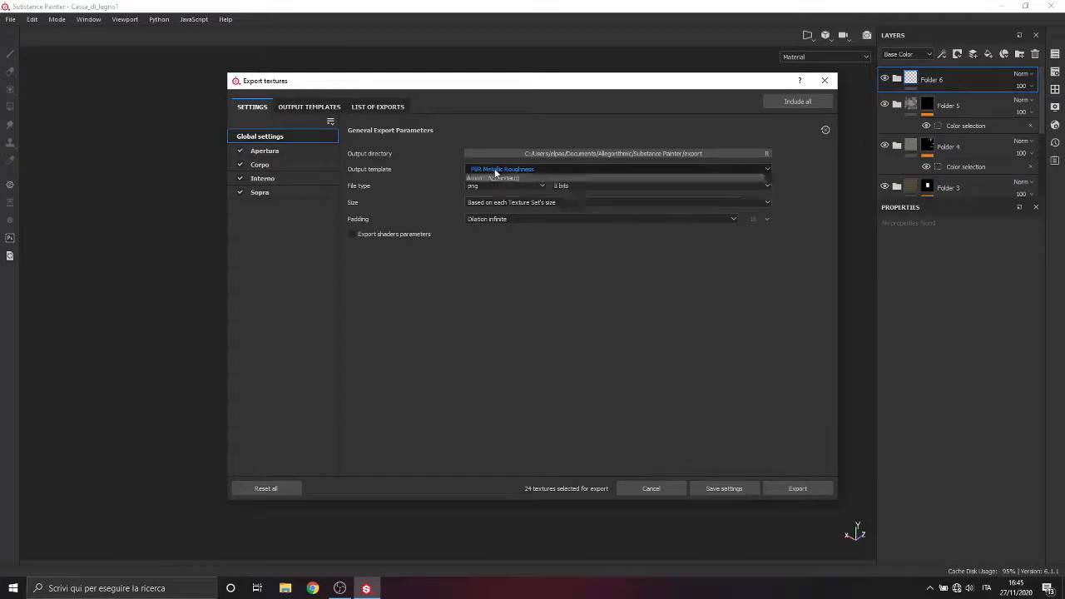
click(494, 168)
click(326, 107)
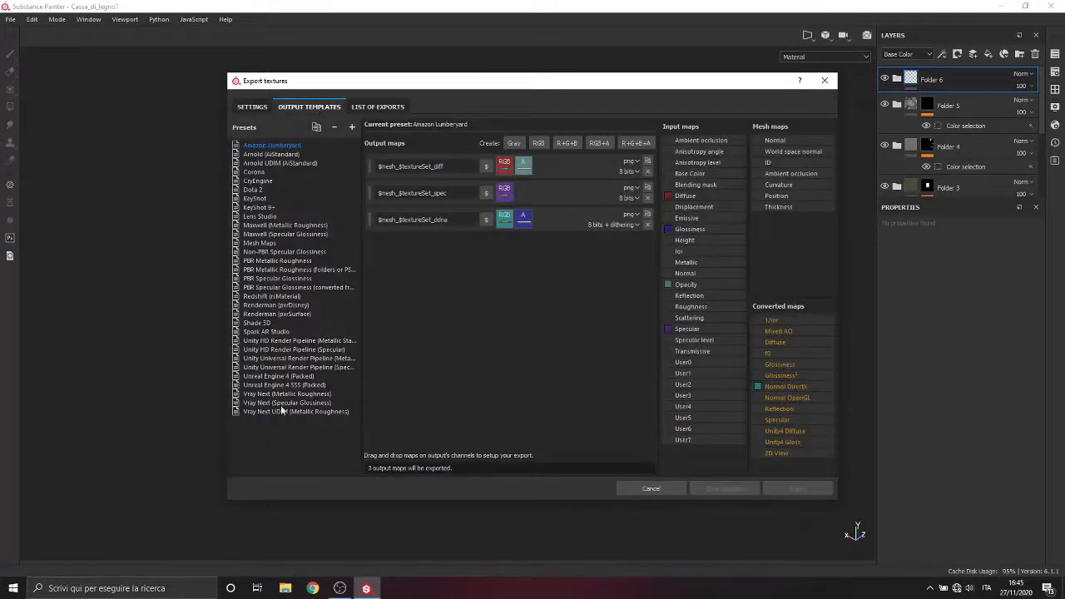
click(266, 377)
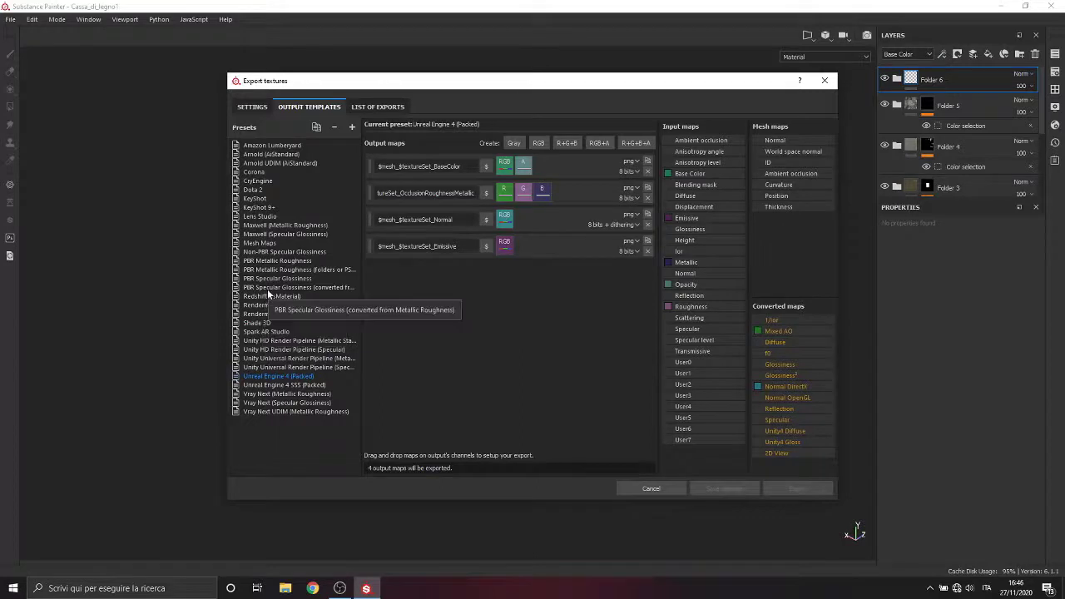
click(252, 107)
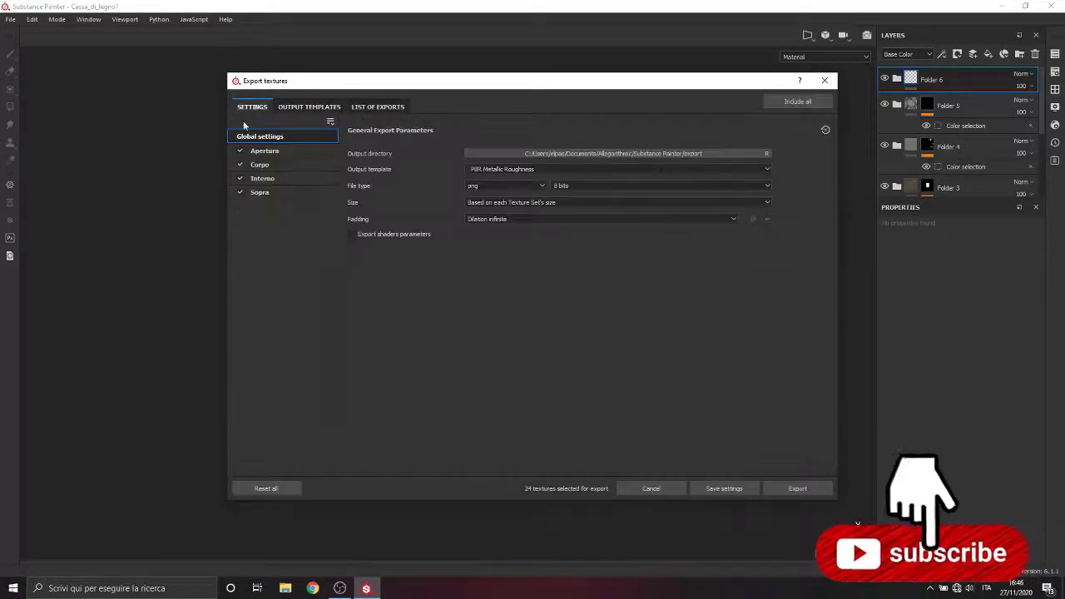
click(306, 106)
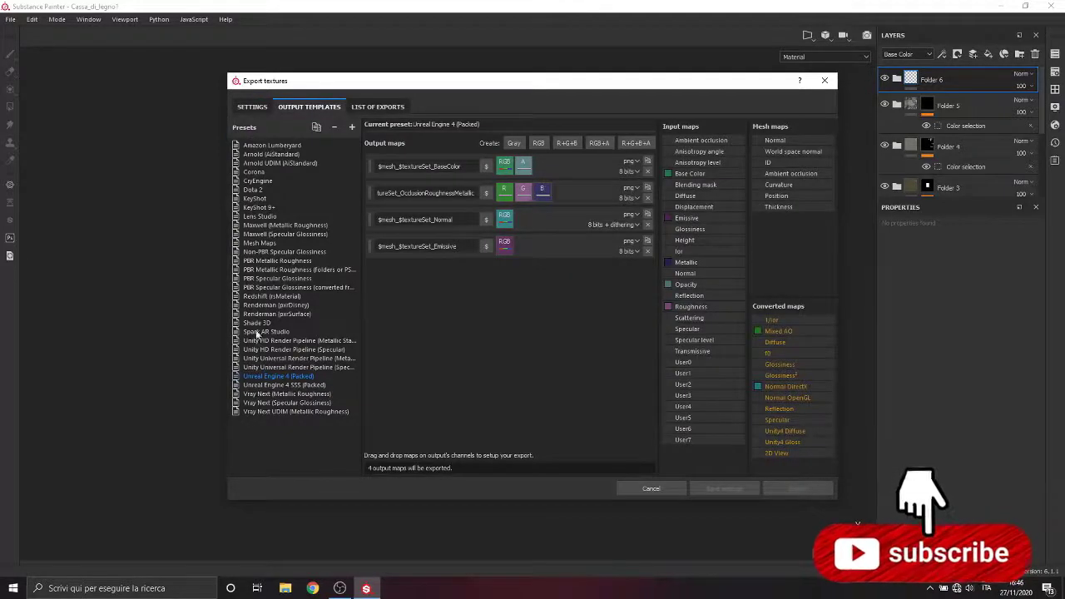
click(268, 260)
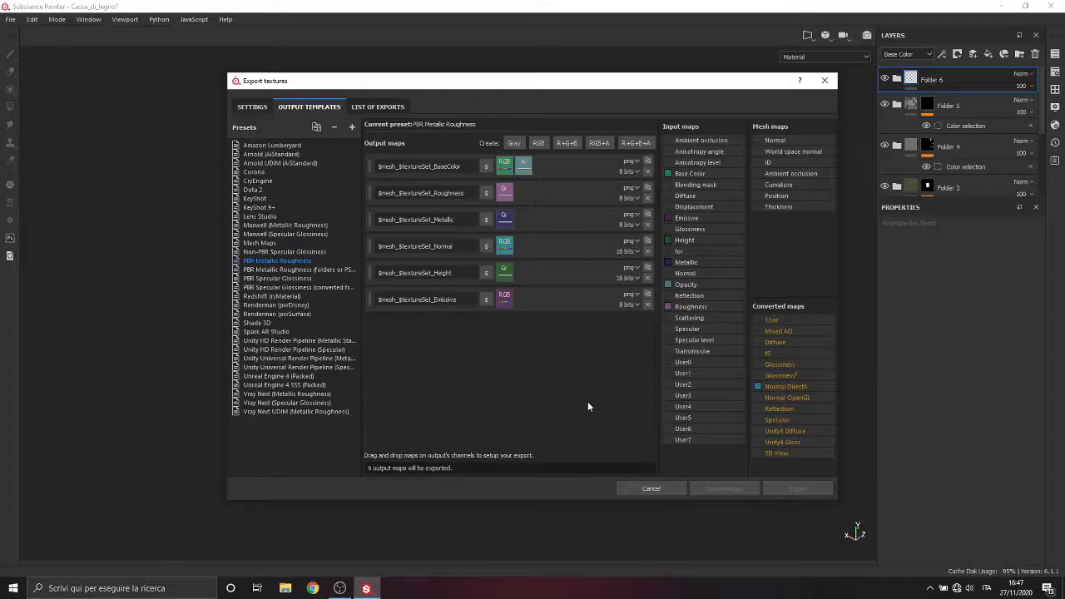
click(252, 107)
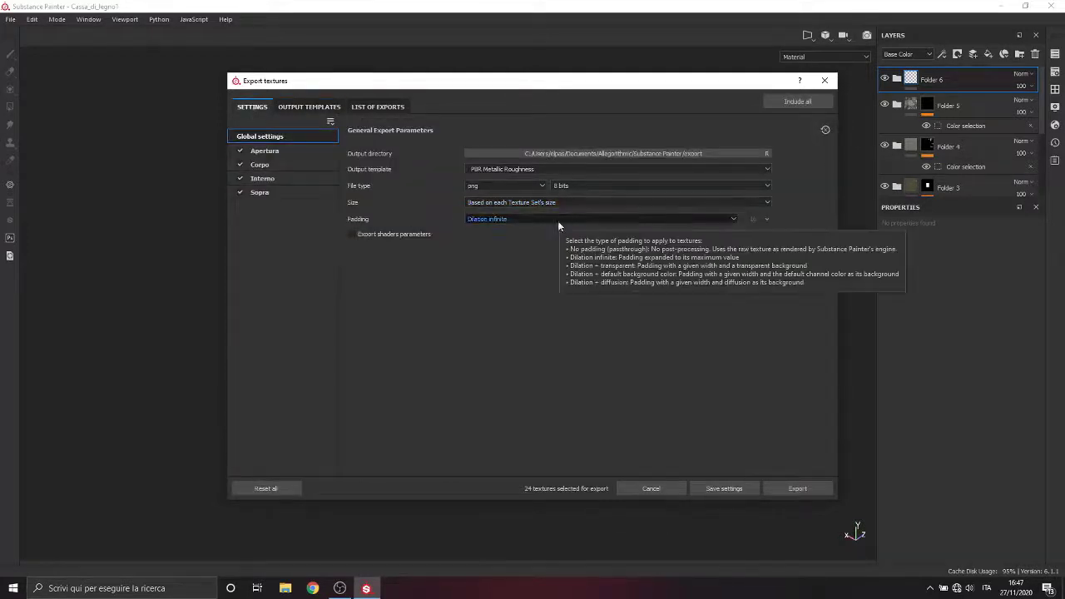
- Export all texture sets as 8-bit PNG files to D:/Tutto/Progetti/Tutorial/02 Cassa in legno/TX and close the export dialog
click(591, 187)
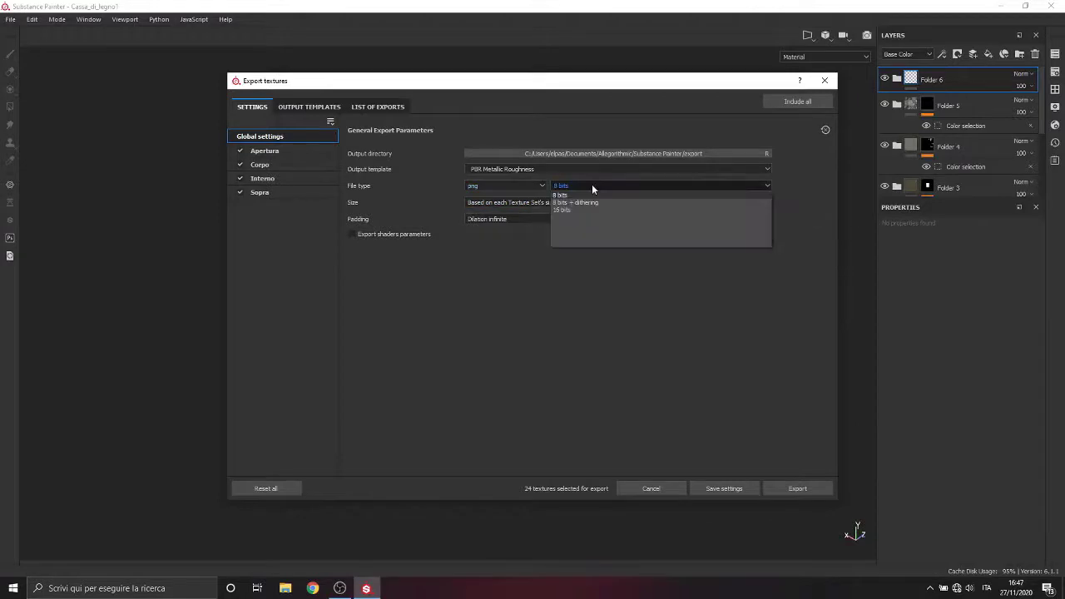
click(592, 187)
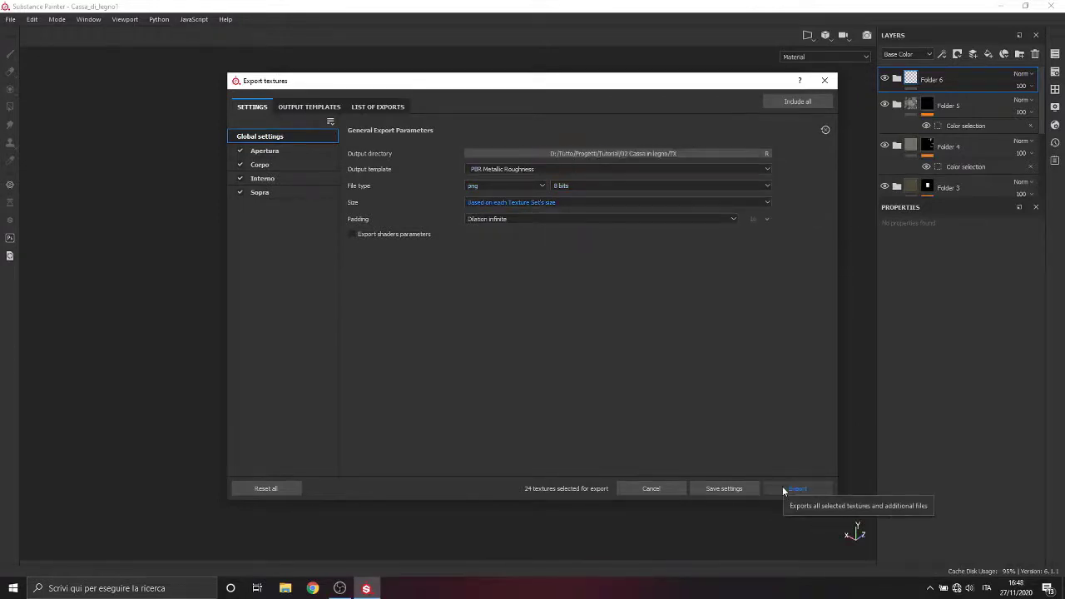
click(784, 489)
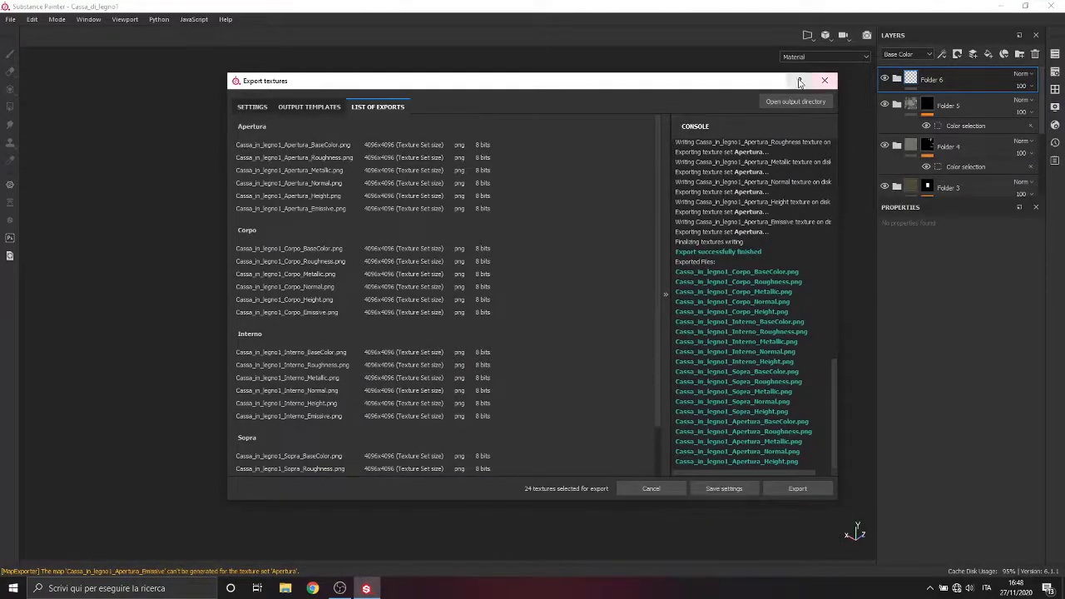
click(824, 81)
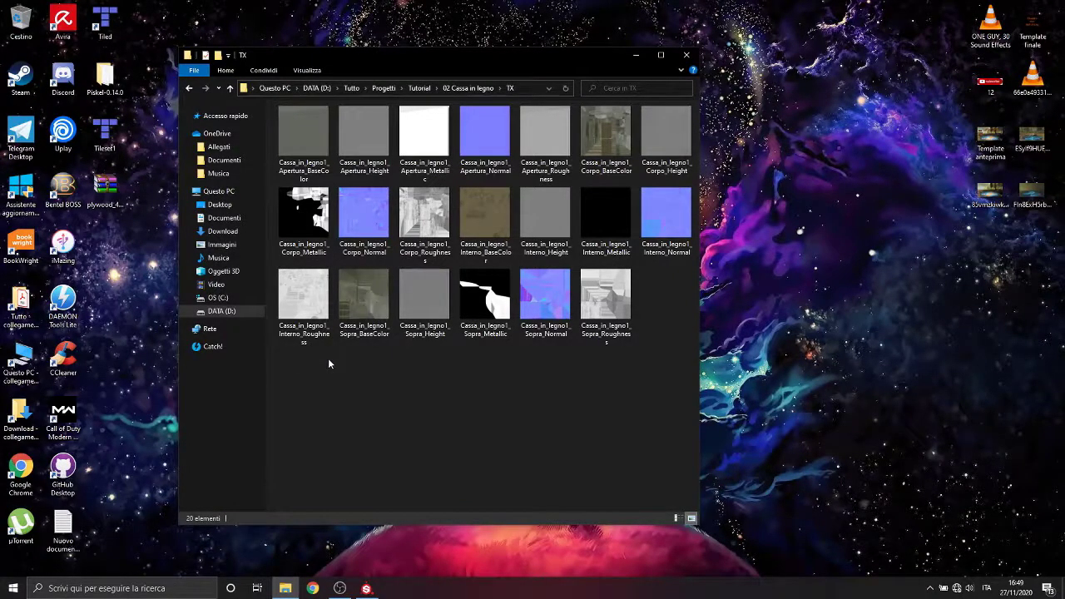
- View the exported Cassa_in_legno1_Apertura_BaseColor image and close the viewer
double_click(313, 126)
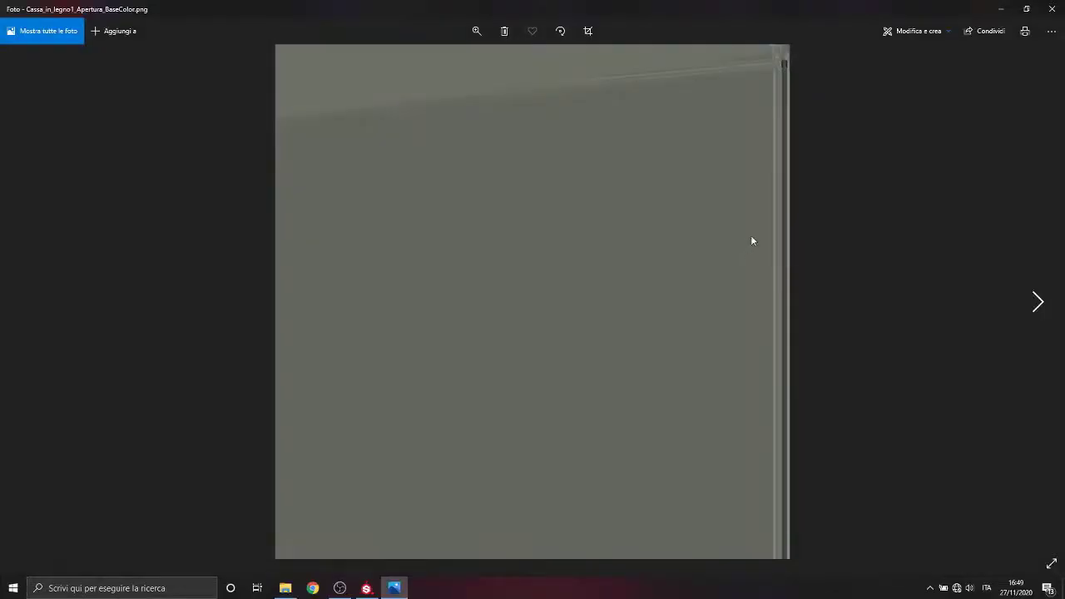
click(1052, 8)
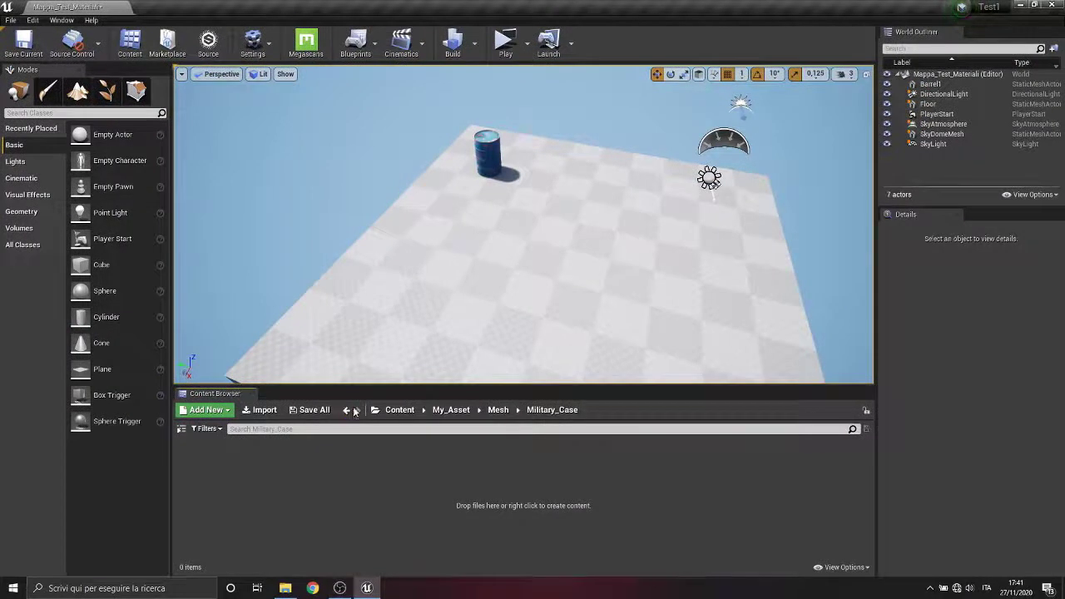
- In Unreal Editor, import the Military_Case 3D object from the 02 Cassa in legno folder into the Mesh content folder, creating new materials
click(352, 410)
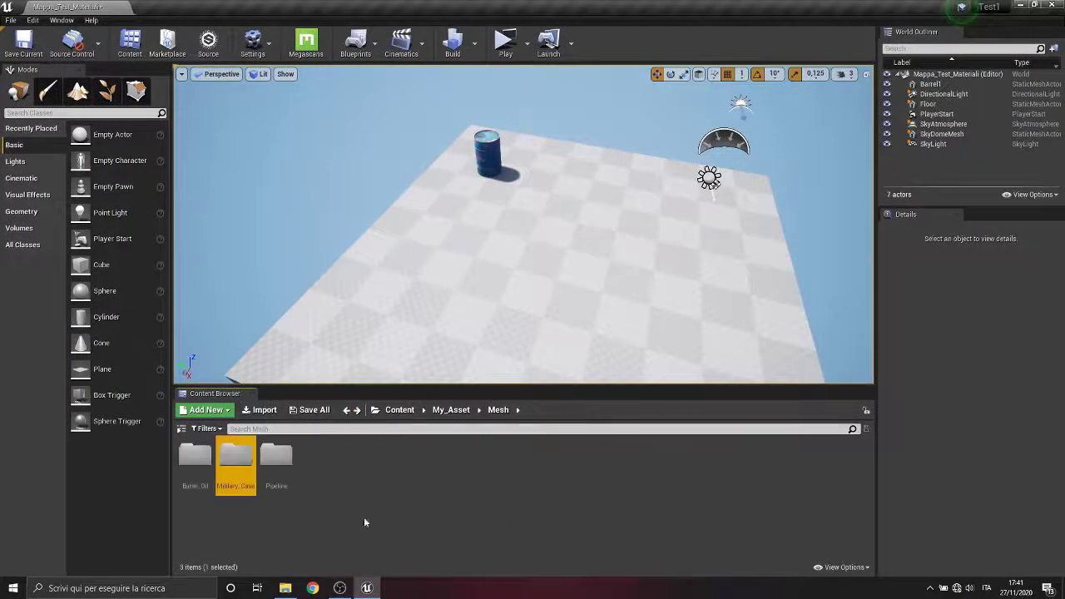
click(286, 589)
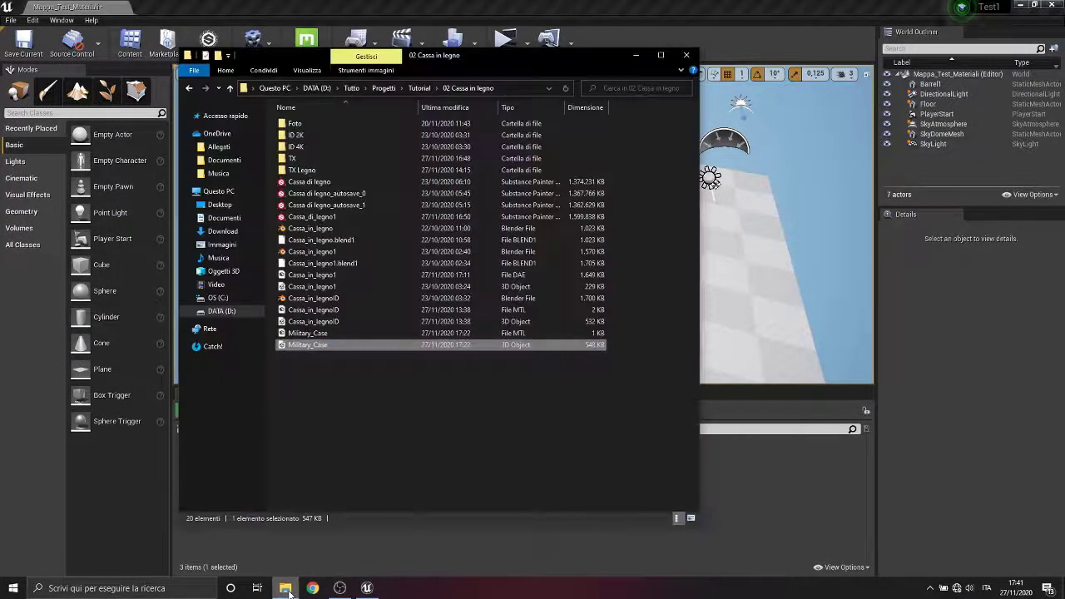
click(286, 589)
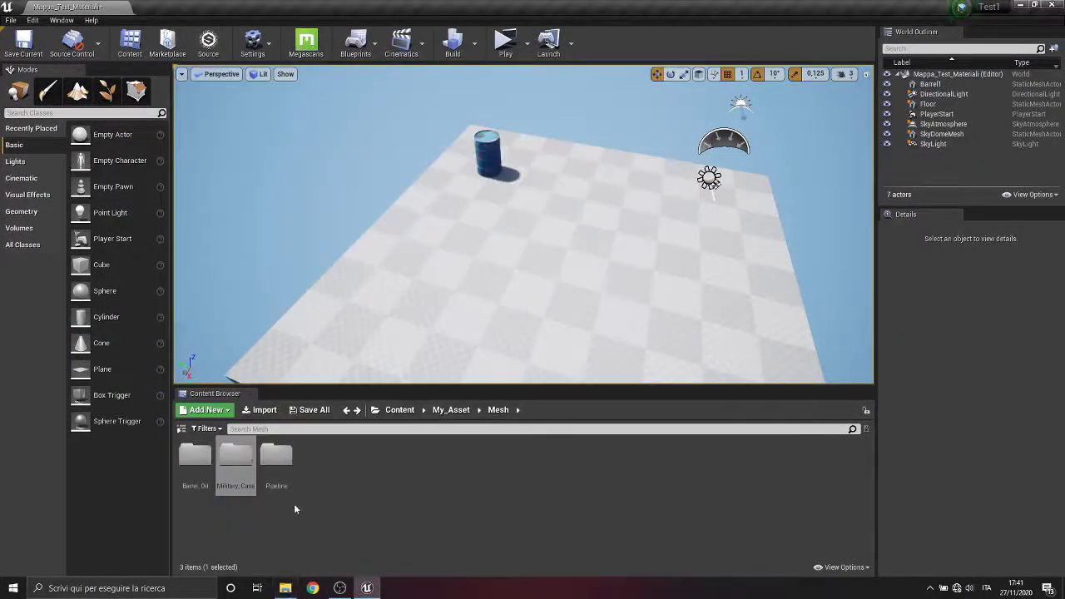
click(285, 588)
drag(304, 345, 404, 548)
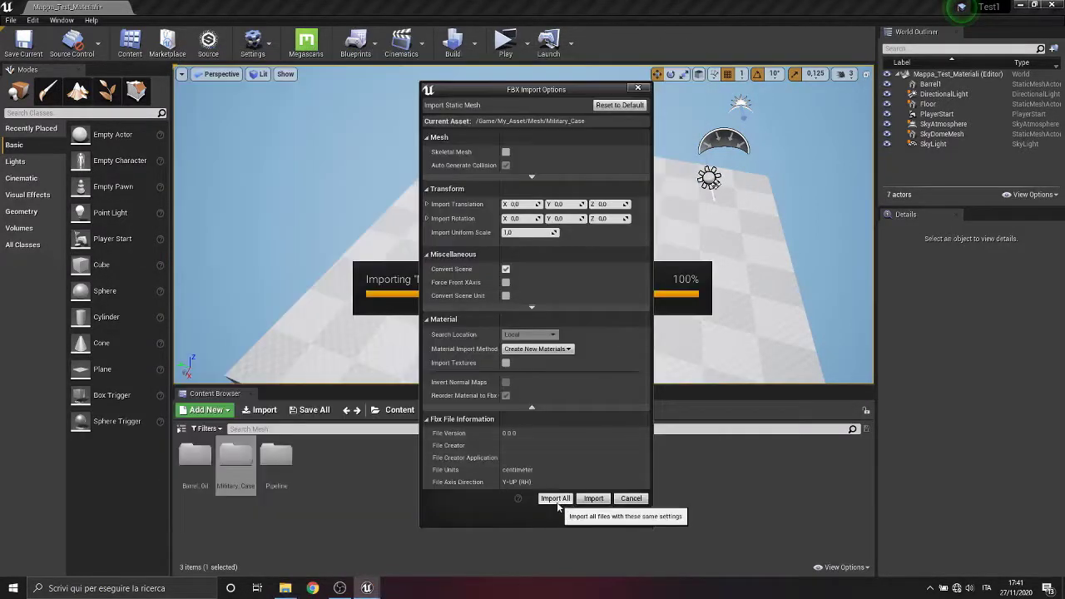
click(515, 231)
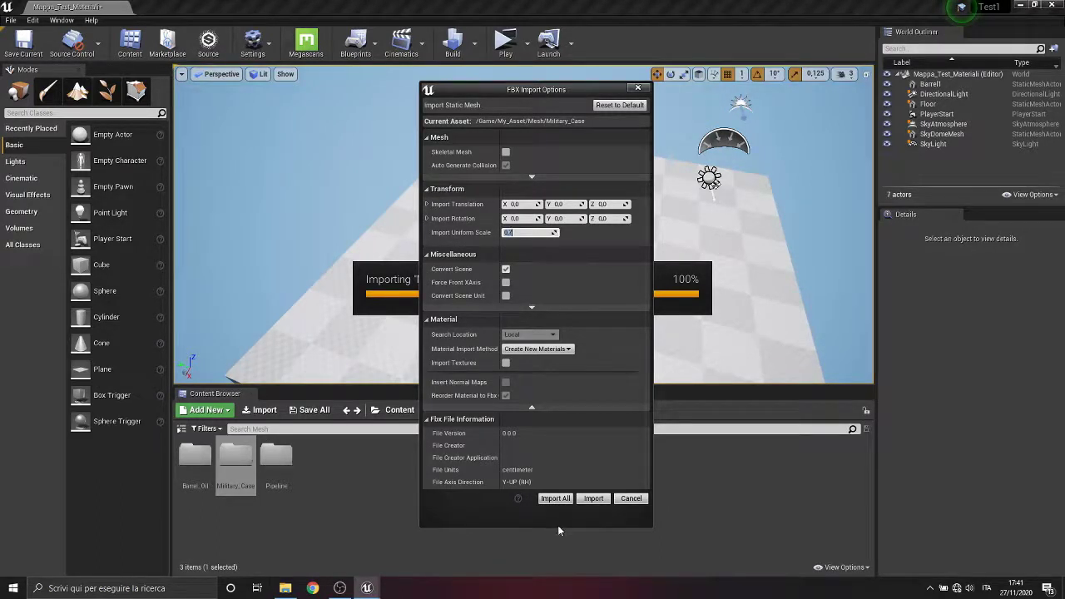
click(545, 497)
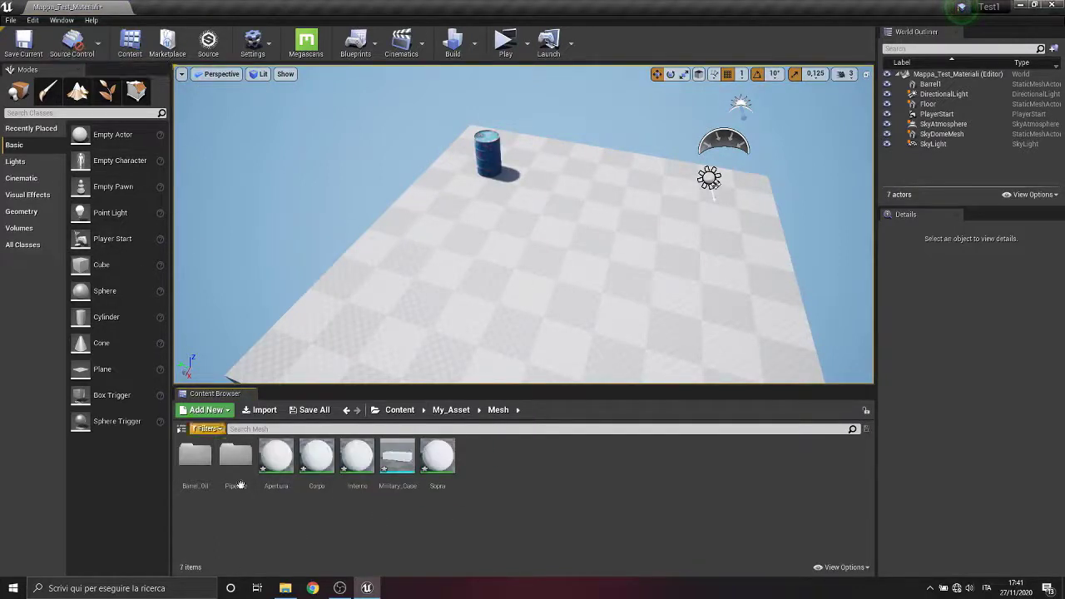
- Open the exported textures folder TX and delete the Cassa_in_legno1_Interno_Metallic texture
click(285, 587)
double_click(311, 163)
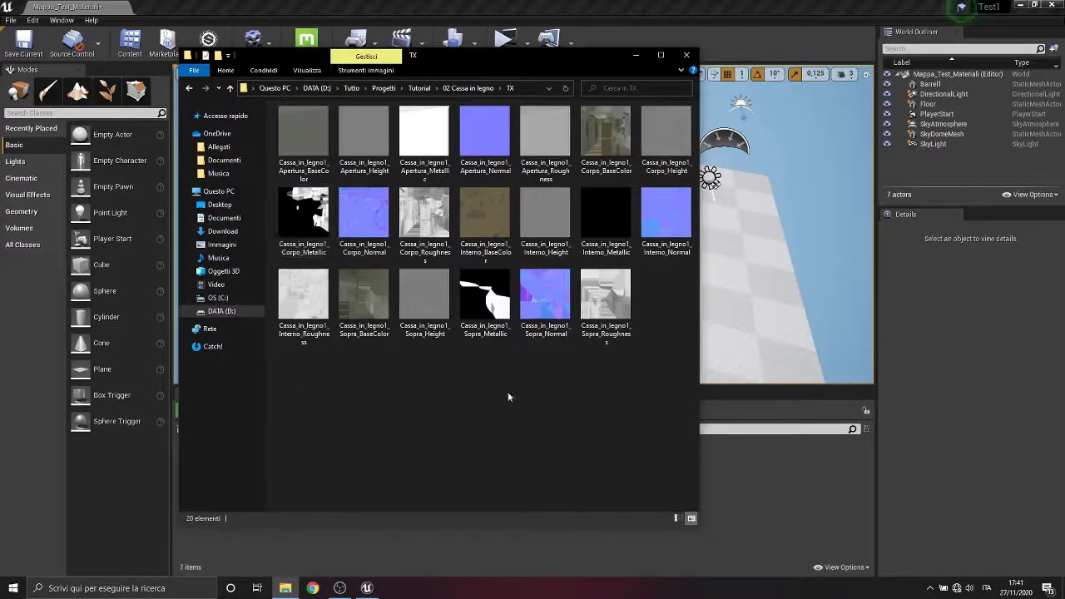
key(ctrl+a)
click(569, 408)
click(610, 221)
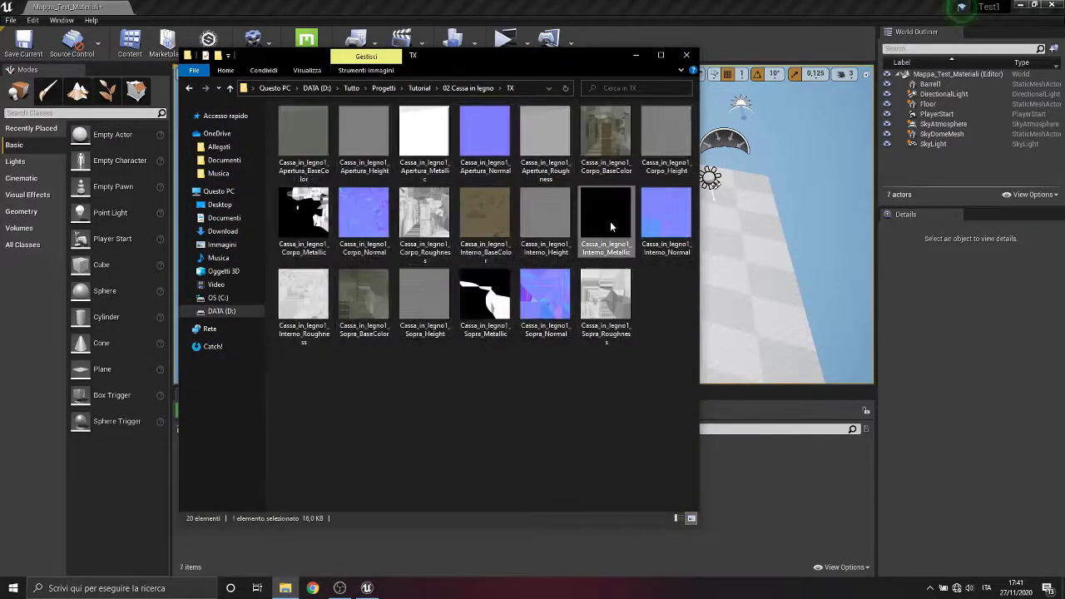
key(Delete)
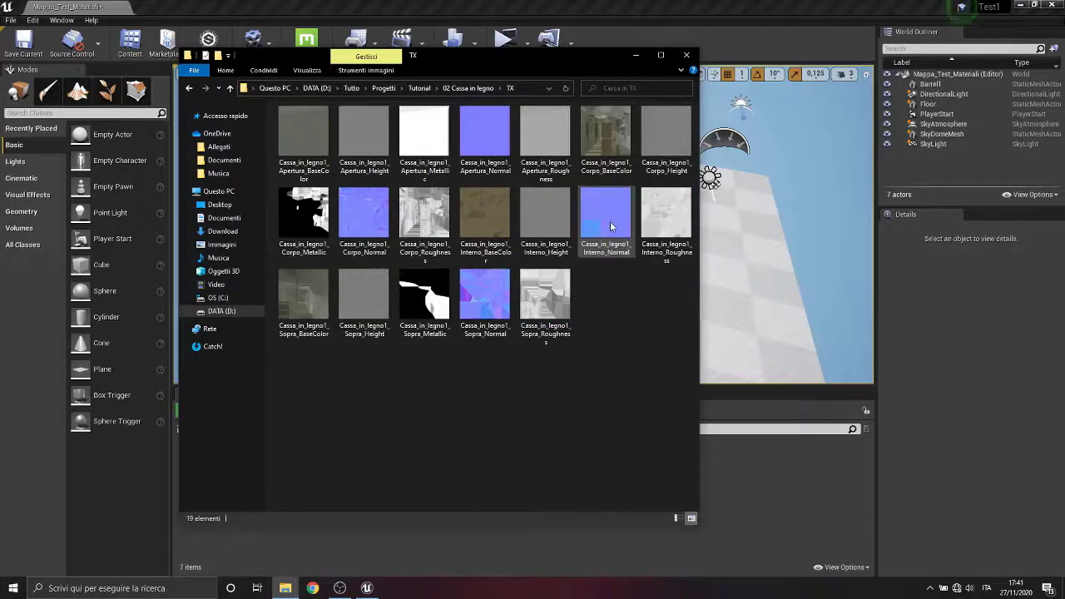
- Import all remaining textures from the TX folder into the Mesh content folder in Unreal Editor
key(ctrl+a)
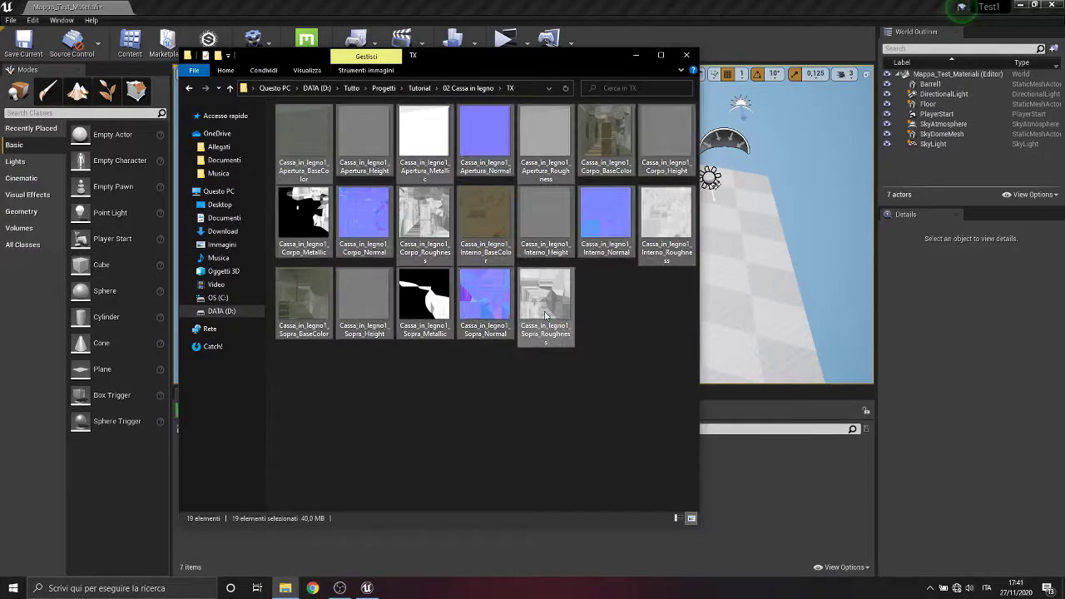
drag(545, 314, 496, 563)
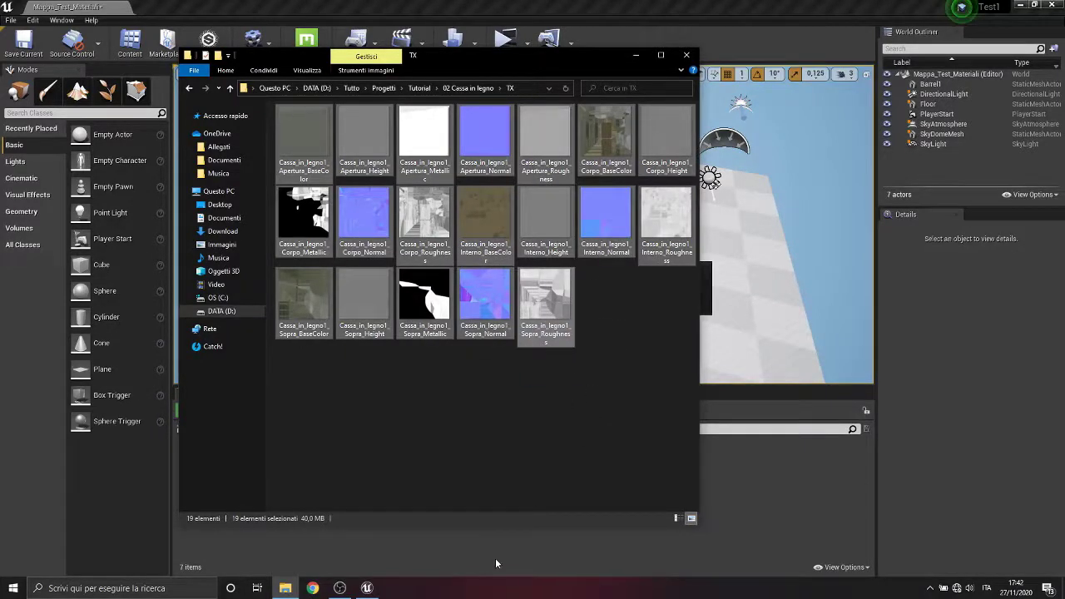
click(635, 59)
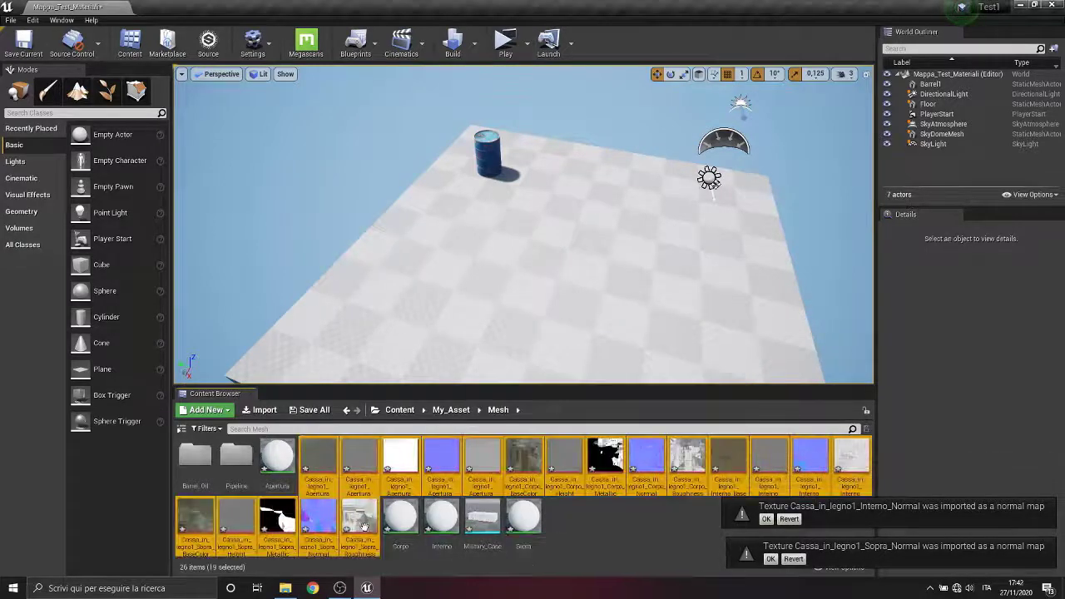
- Create a new folder named Military_Case inside the Mesh content folder
right_click(619, 530)
click(194, 456)
double_click(194, 456)
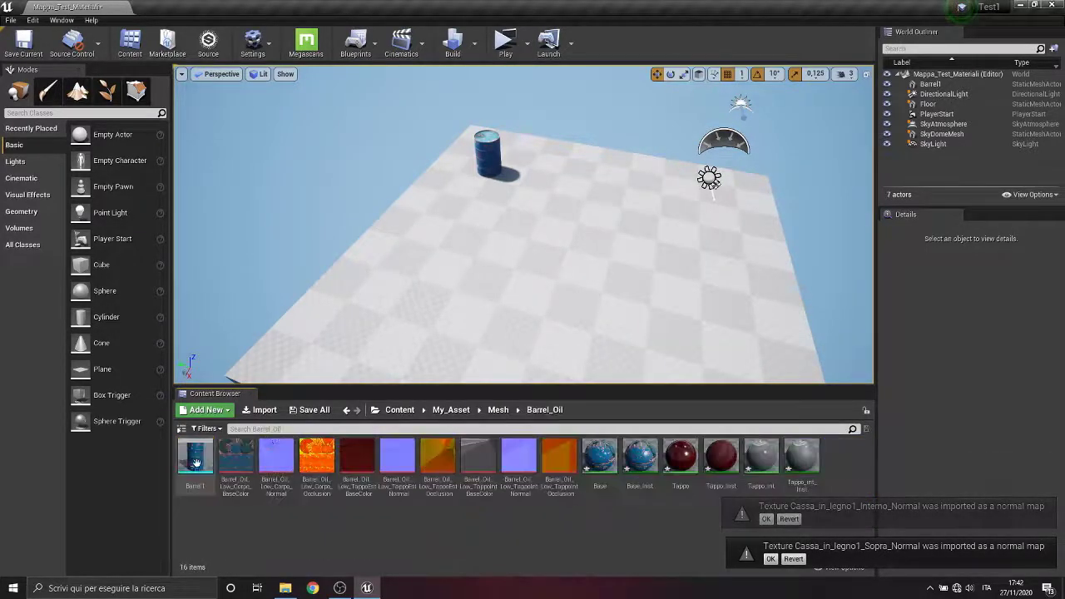
click(347, 410)
right_click(593, 541)
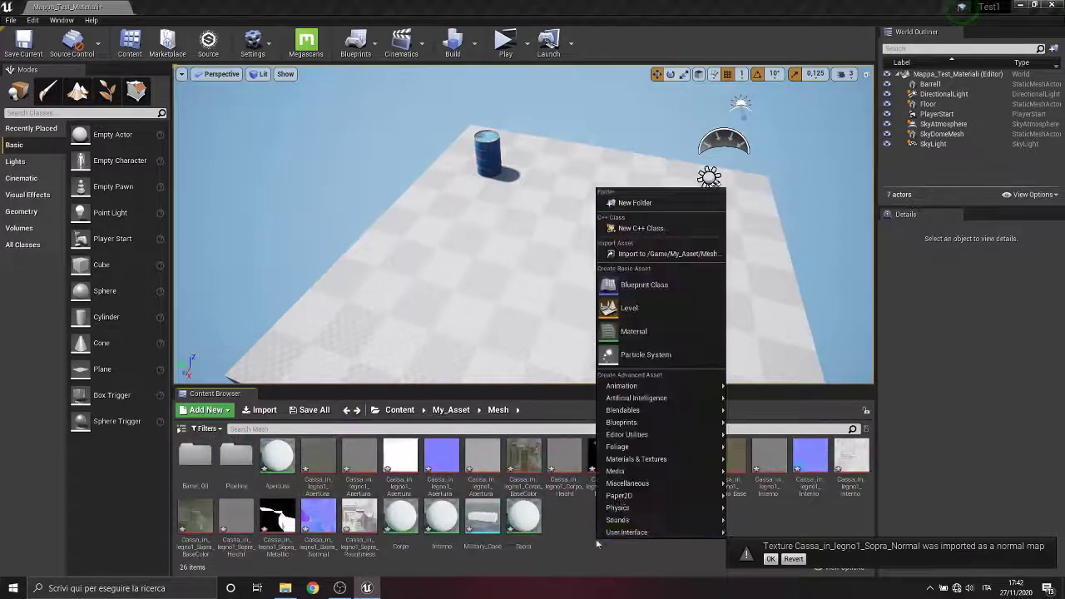
click(649, 202)
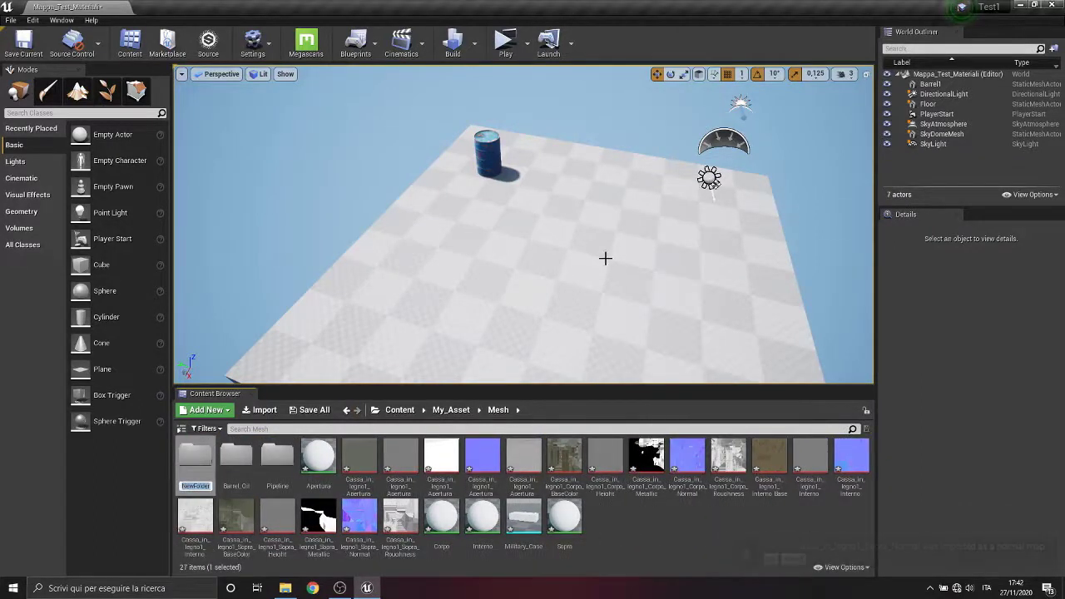
text(M)
text(ilitary_)
text(Case)
key(Return)
- Move the imported mesh, materials and textures into the Military_Case folder and open that folder
click(564, 516)
shift+click(324, 462)
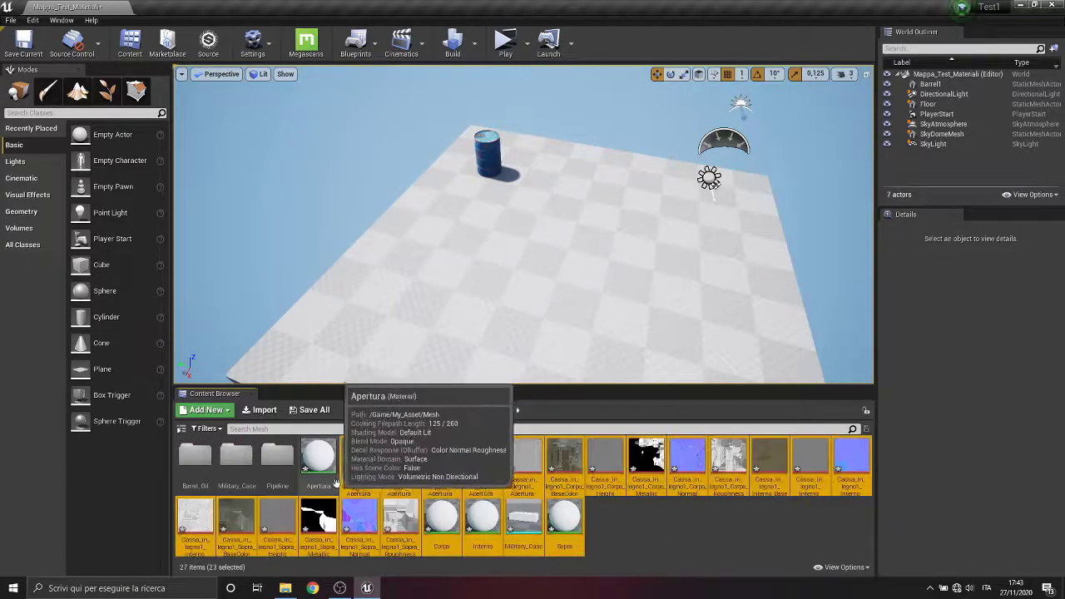
drag(324, 462, 236, 464)
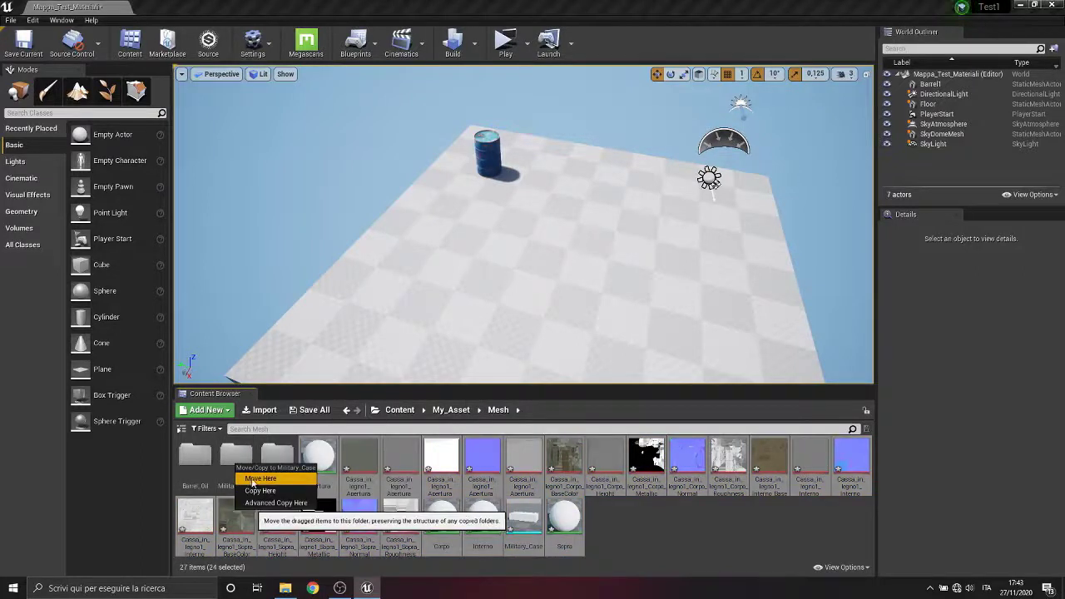
click(258, 479)
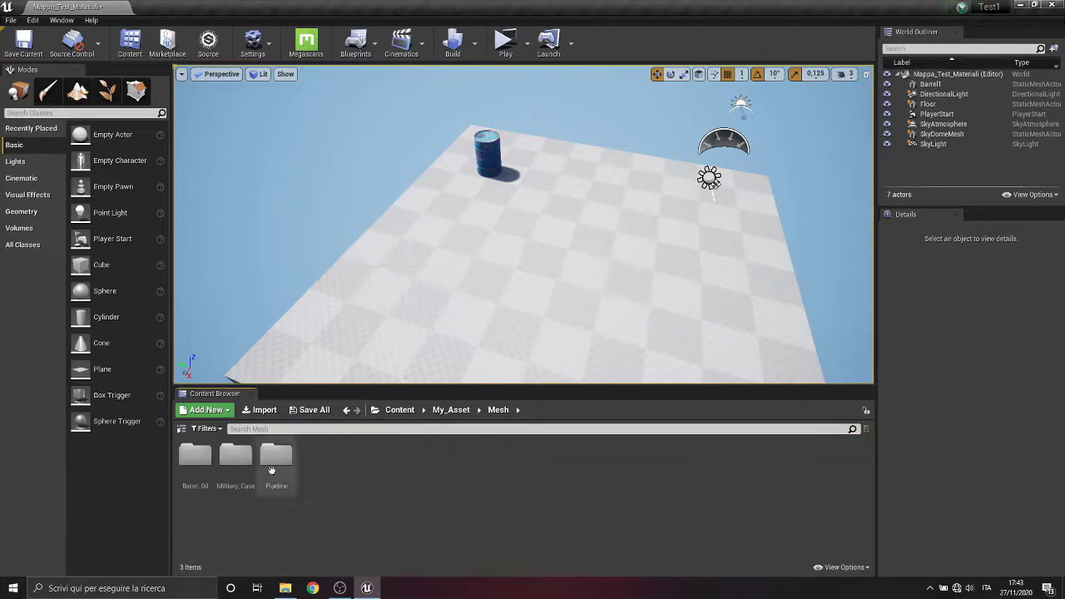
double_click(236, 454)
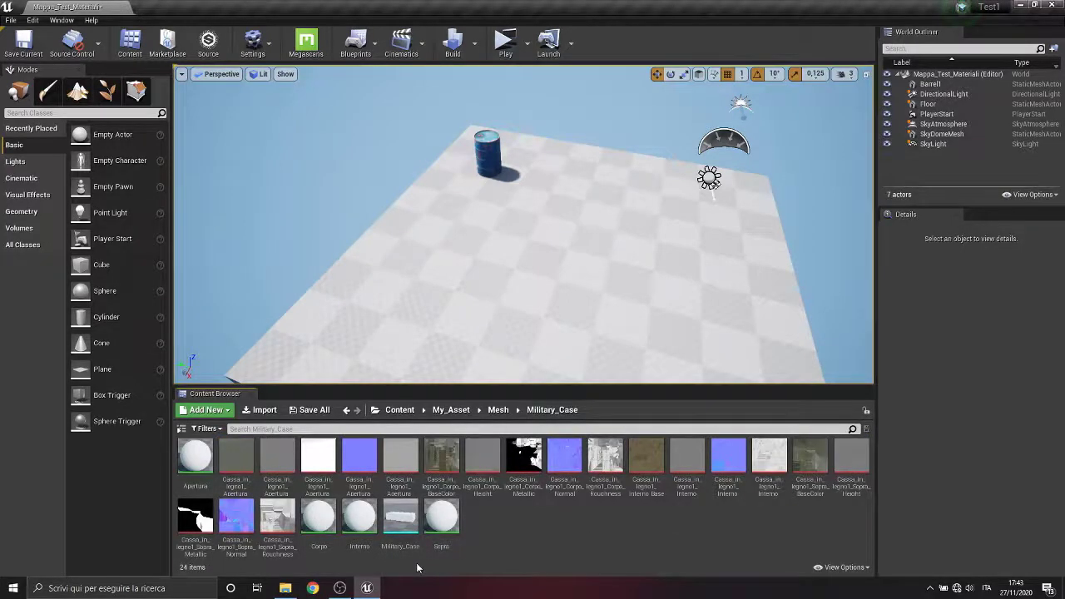
- Inspect the Military_Case static mesh and its material slots in the mesh editor, then return to the level
right_click(498, 529)
mouse_move(501, 522)
click(482, 552)
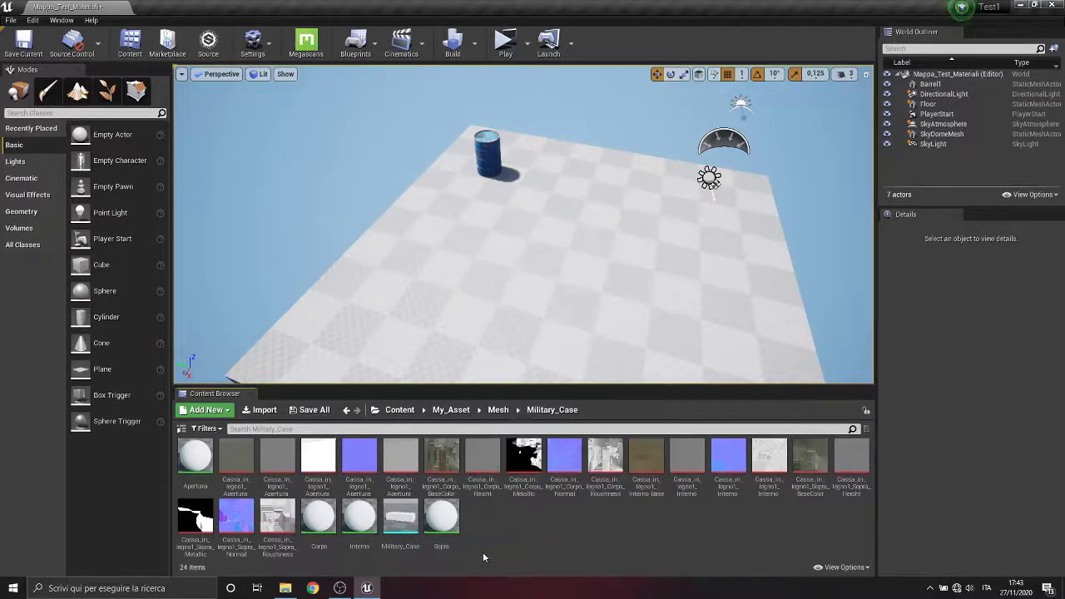
double_click(400, 518)
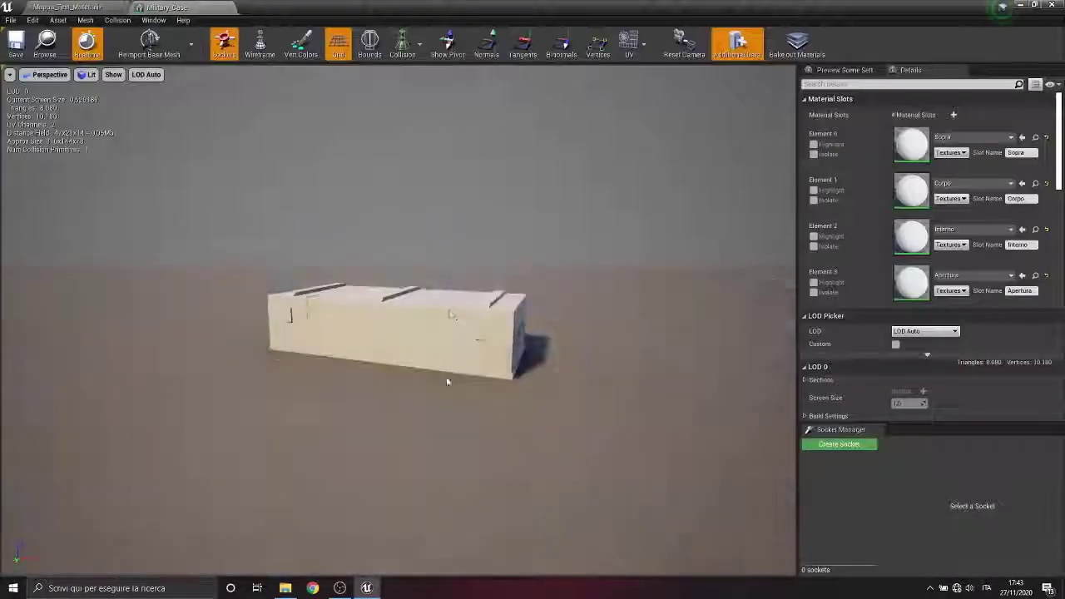
click(46, 7)
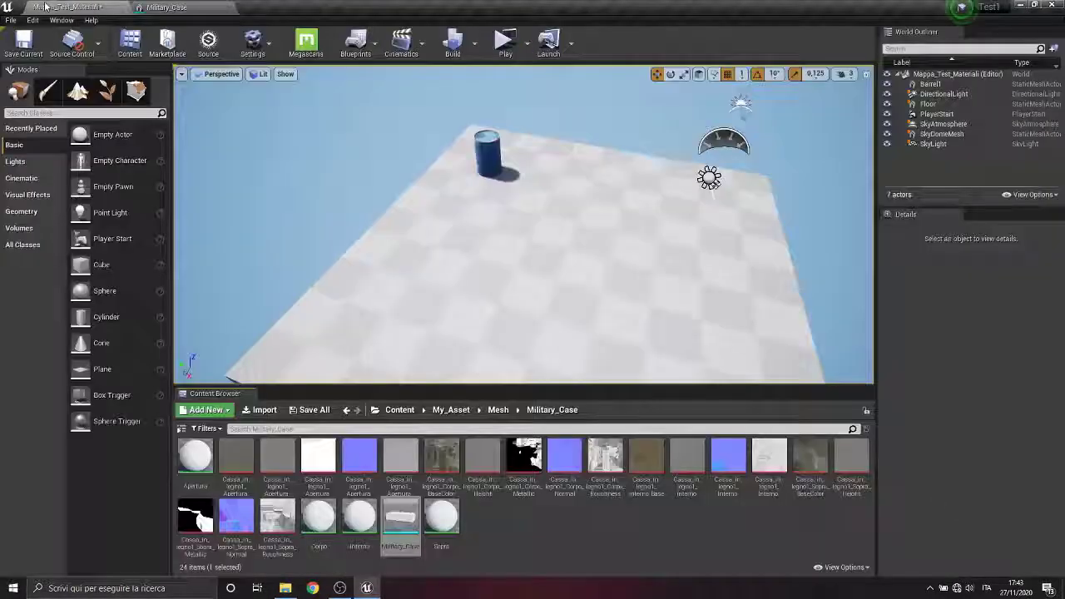
- Open the Corpo material, move the overlapping nodes apart and delete the default Param node
double_click(318, 518)
drag(589, 144, 642, 153)
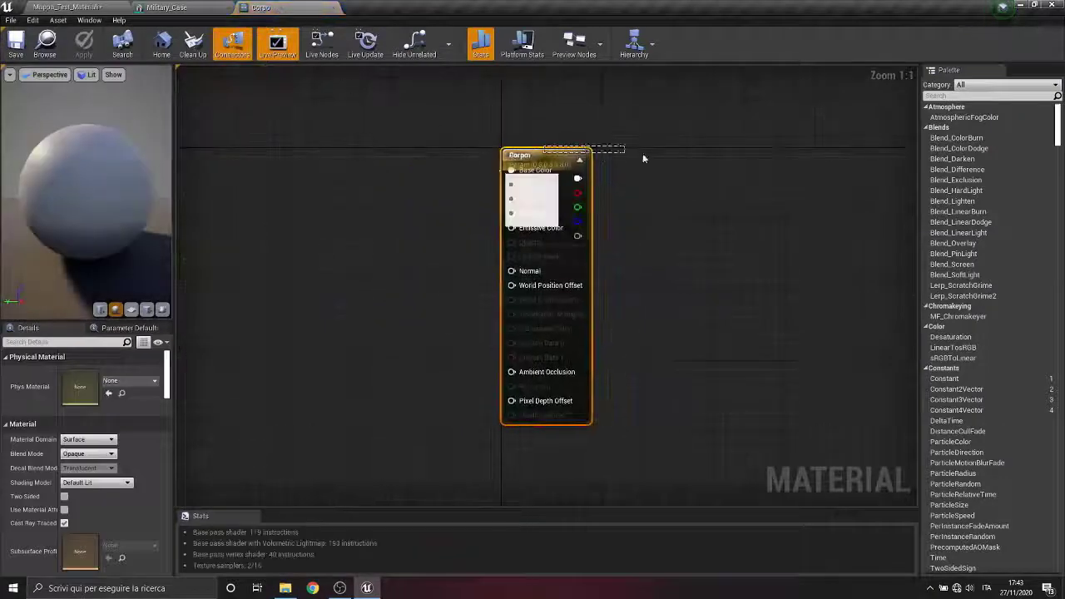
mouse_move(529, 155)
mouse_down()
mouse_move(690, 155)
mouse_move(406, 164)
mouse_up()
drag(464, 180, 651, 179)
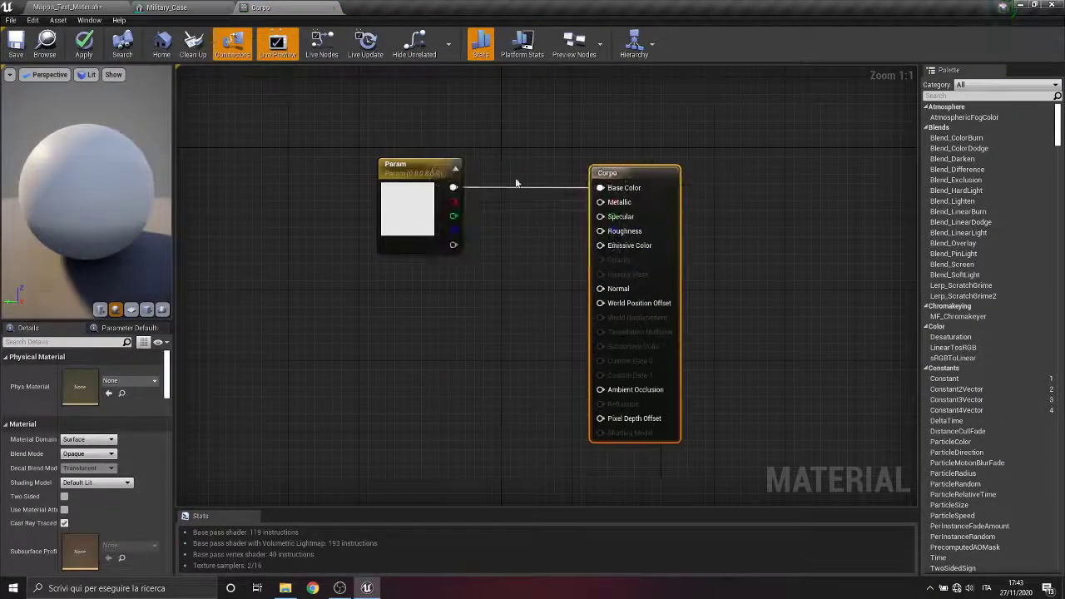
click(430, 166)
key(Delete)
- Add the five Cassa_in_legno1_Corpo textures from the Military_Case folder to the Corpo material graph
click(75, 8)
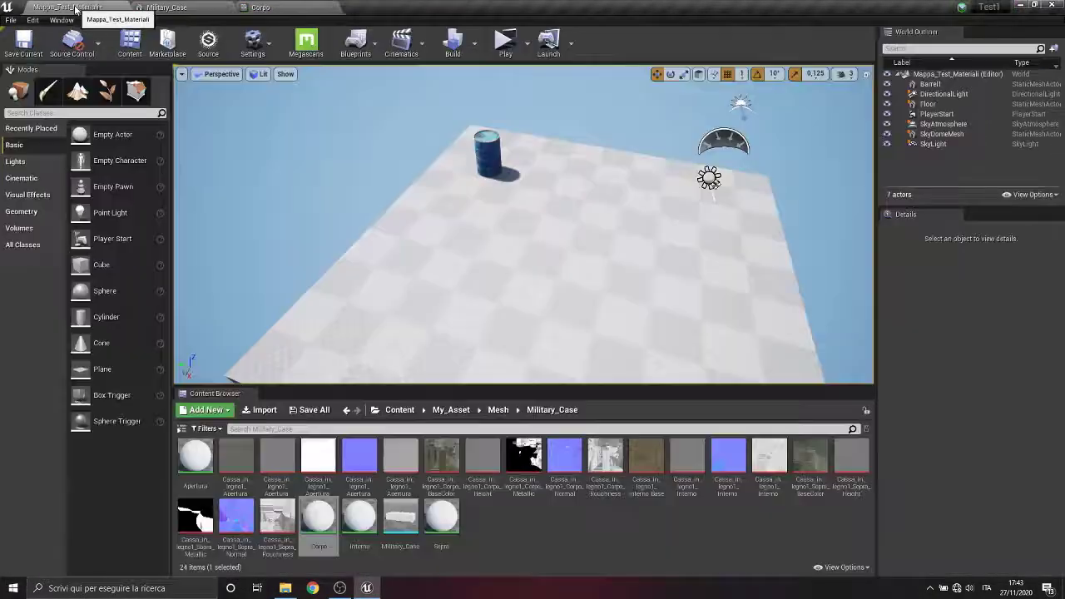
click(455, 460)
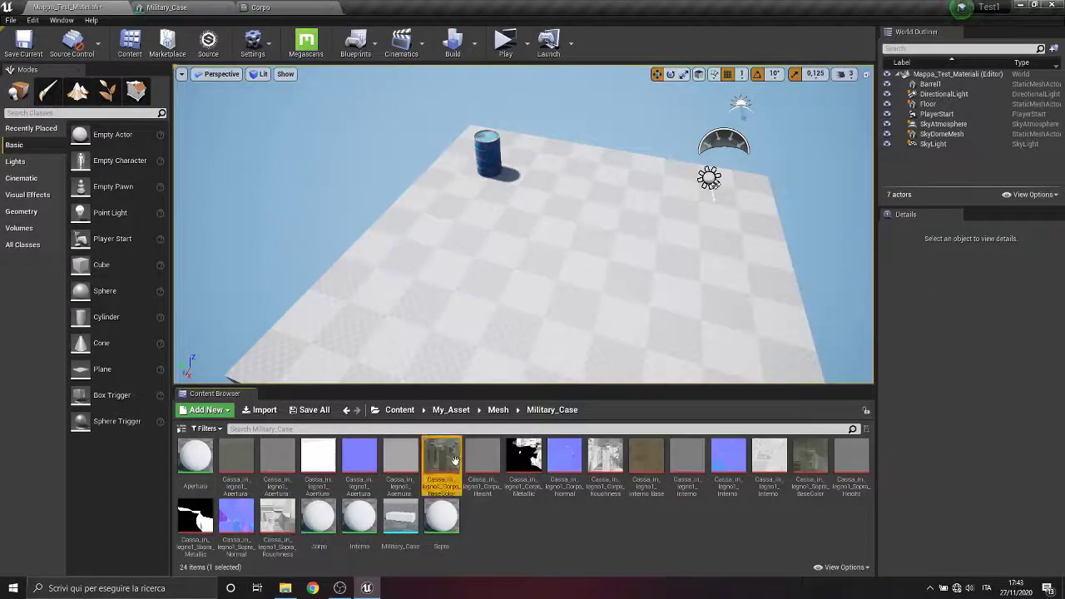
shift+click(659, 469)
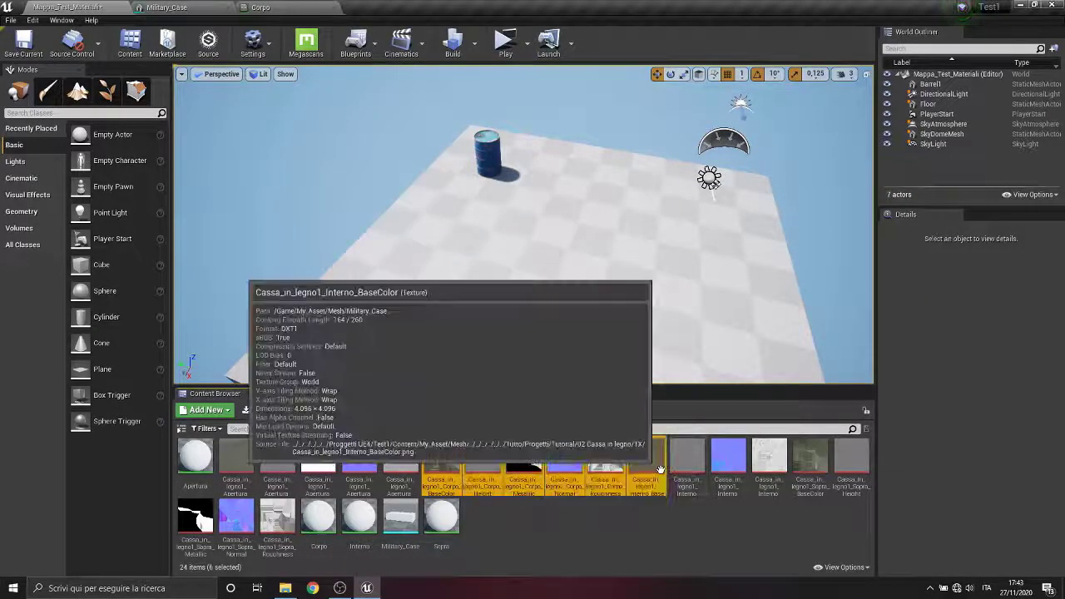
ctrl+click(647, 468)
drag(579, 454, 313, 80)
- Spread out the overlapping metallic, roughness, normal and height Texture Sample nodes in the Corpo graph
drag(391, 277, 311, 213)
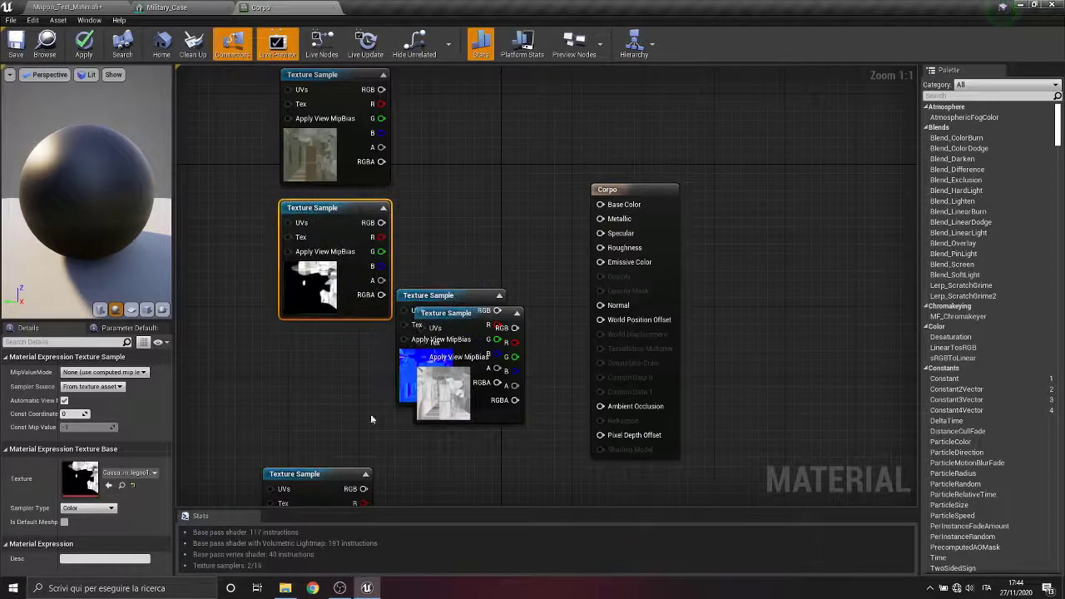
right_drag(370, 415, 368, 327)
drag(322, 389, 322, 451)
drag(444, 214, 310, 339)
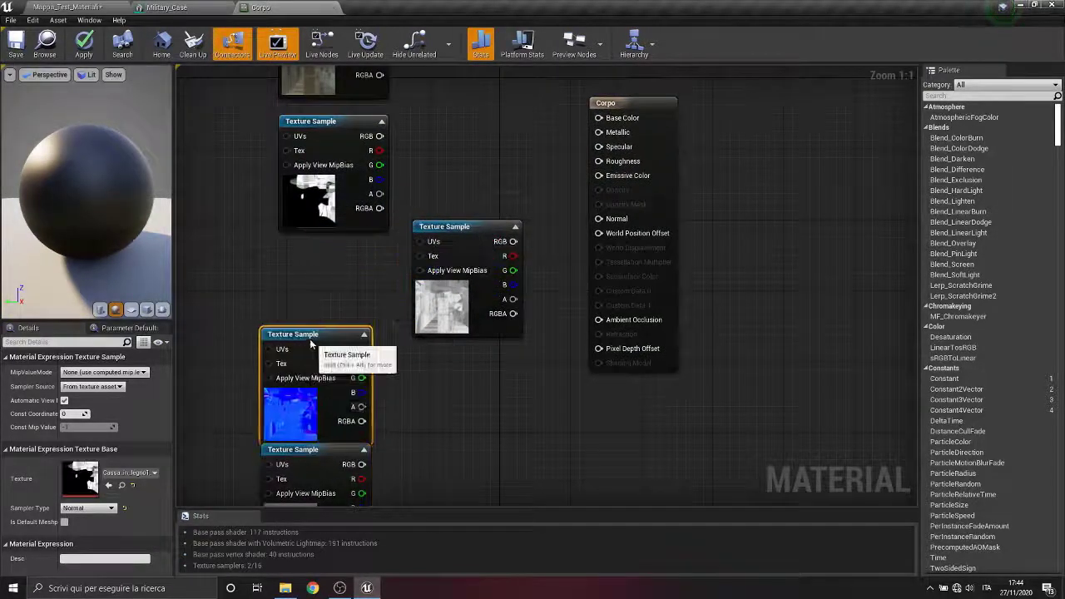
drag(446, 231, 400, 250)
right_drag(493, 441, 534, 279)
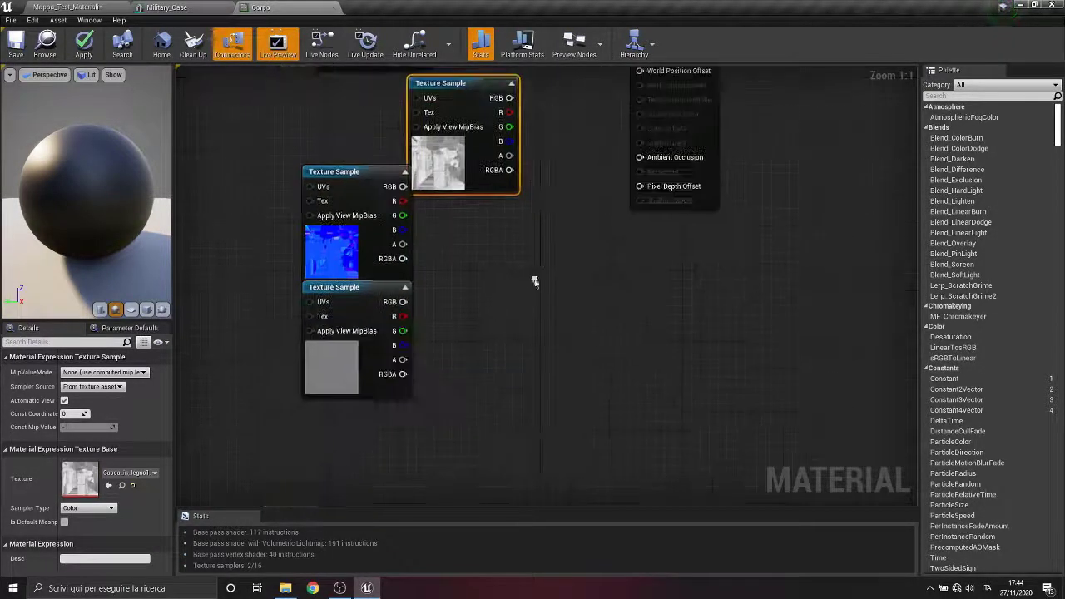
drag(373, 293, 357, 373)
drag(363, 172, 347, 244)
- Line up the base colour, metallic and roughness samples in one column above the normal and height samples
right_drag(472, 228, 465, 419)
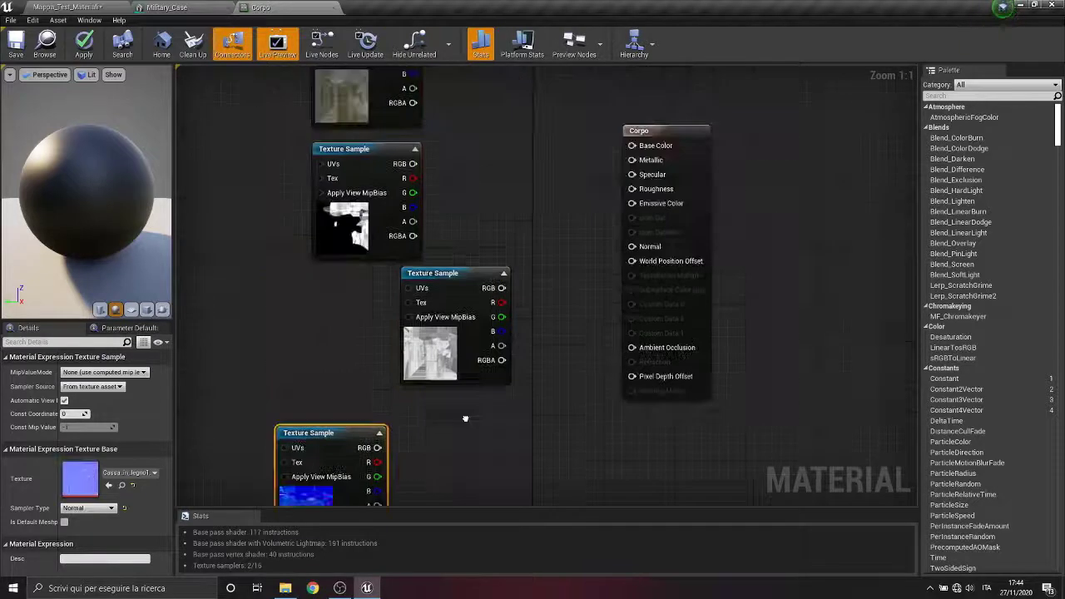
click(371, 170)
drag(449, 274, 344, 310)
right_drag(366, 155, 360, 246)
drag(359, 246, 342, 255)
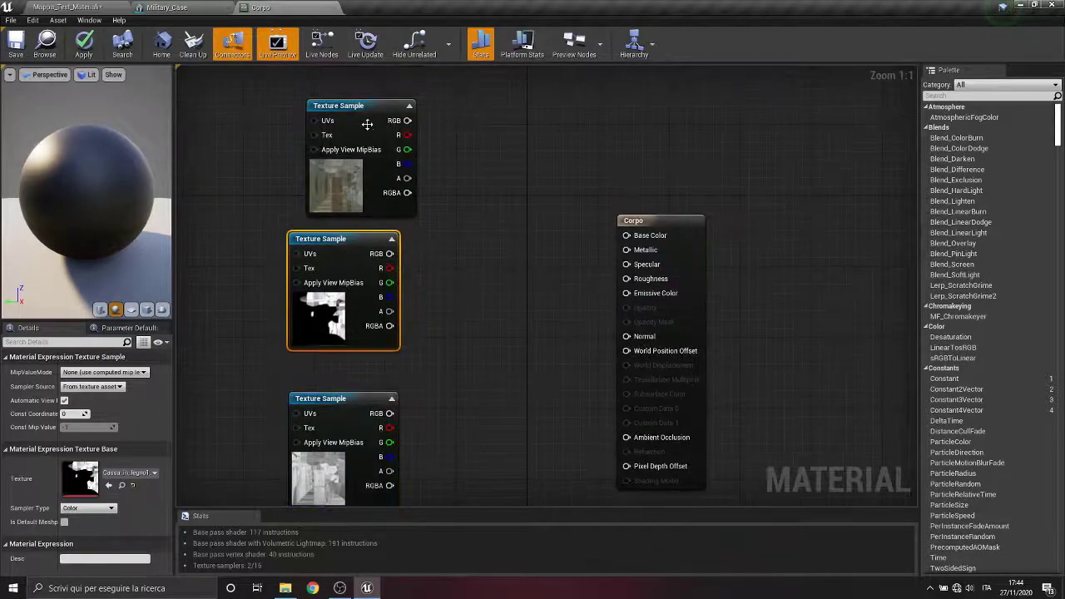
drag(366, 106, 349, 114)
drag(342, 238, 333, 258)
drag(352, 397, 334, 398)
right_drag(473, 402, 467, 382)
right_drag(327, 372, 334, 366)
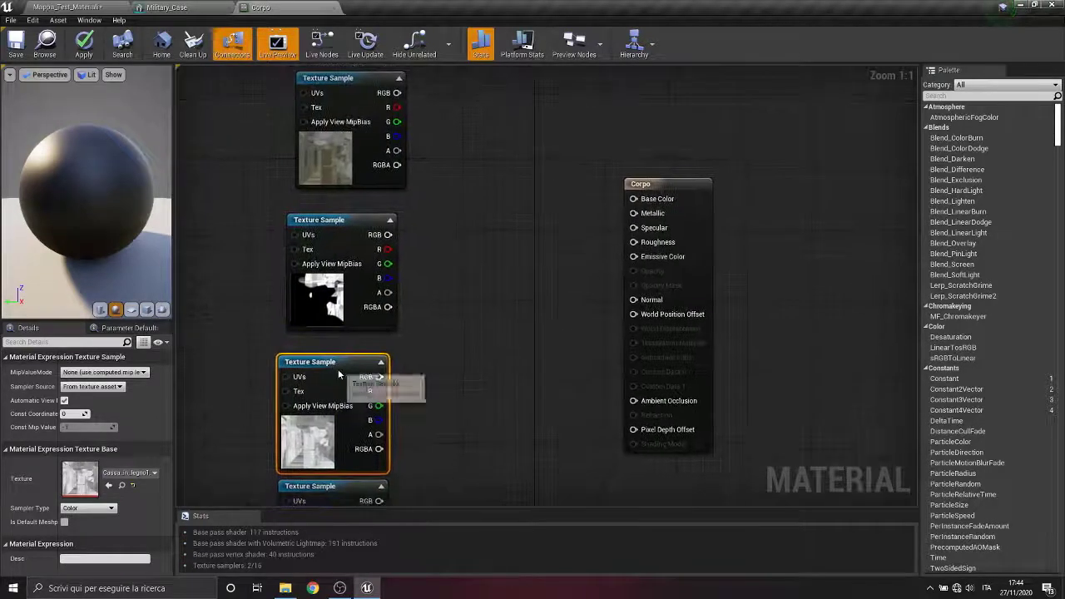
drag(337, 370, 347, 362)
right_drag(474, 334, 423, 373)
- Connect the RGB outputs of the Corpo samples to Base Color, Metallic, Roughness and Normal on the Corpo node
drag(407, 153, 578, 241)
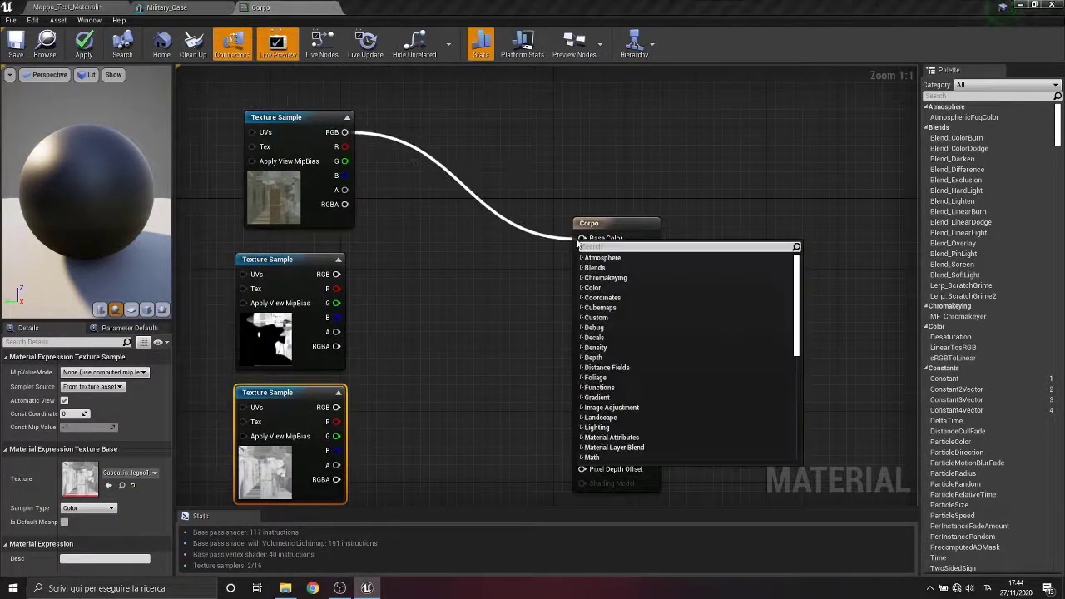
click(499, 347)
drag(345, 132, 512, 200)
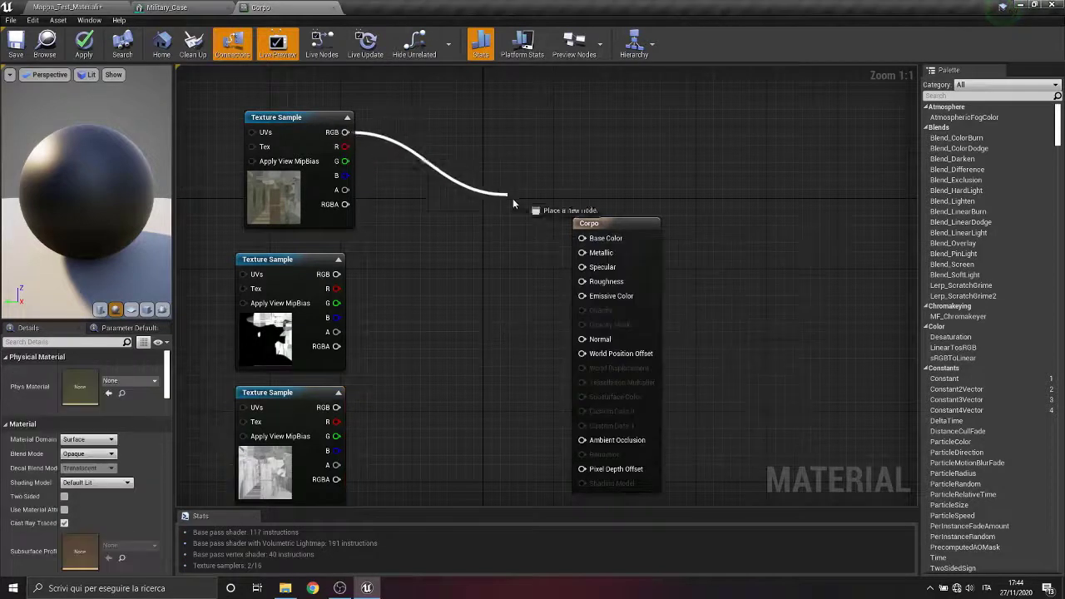
drag(585, 239, 582, 237)
drag(499, 285, 582, 253)
drag(481, 366, 581, 285)
right_drag(489, 489, 462, 323)
drag(301, 375, 512, 243)
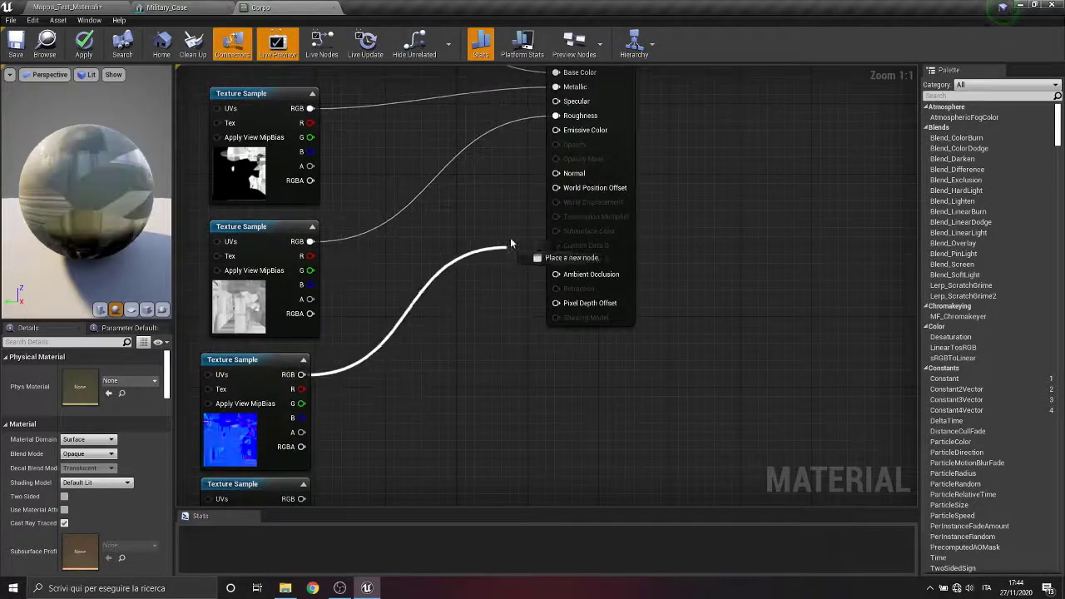
drag(514, 183, 556, 173)
right_drag(733, 184, 736, 316)
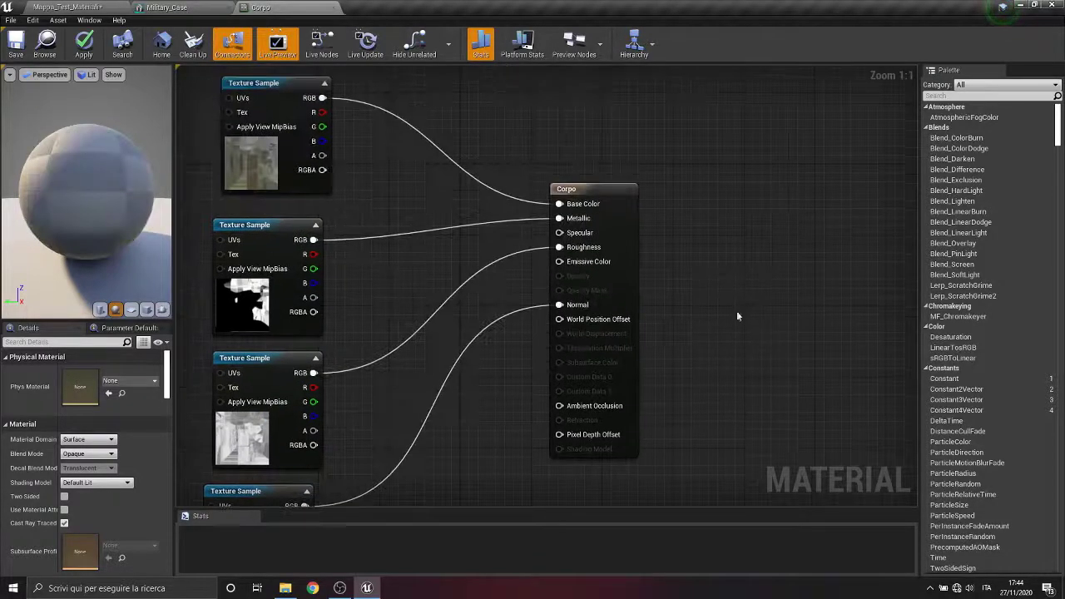
right_drag(476, 435, 550, 214)
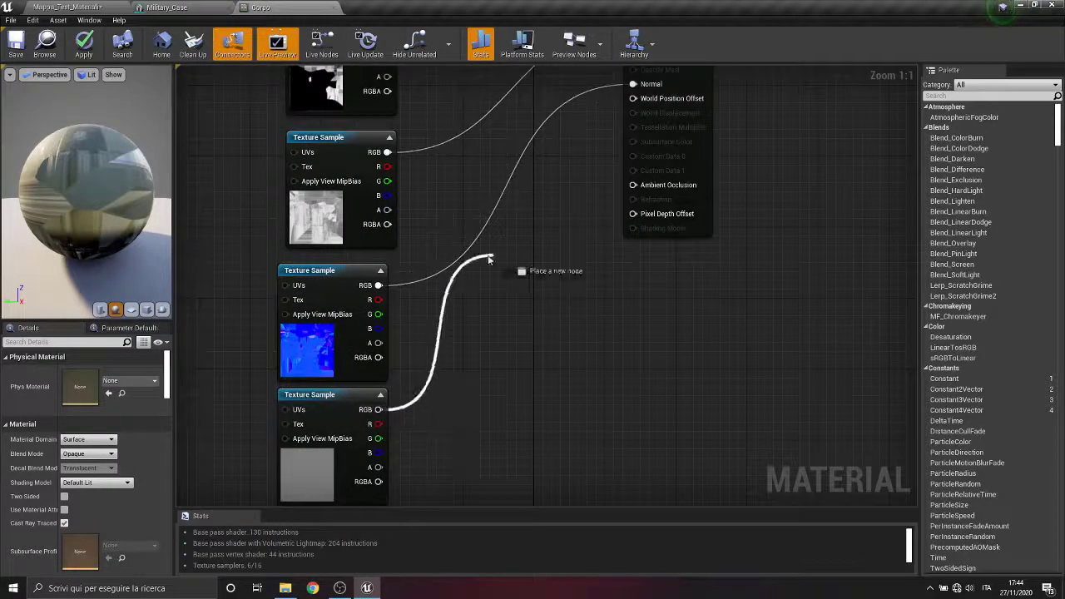
drag(518, 306, 512, 317)
click(614, 283)
- Set the Corpo material's D3D11 tessellation mode to Flat Tessellation
right_drag(679, 133, 660, 366)
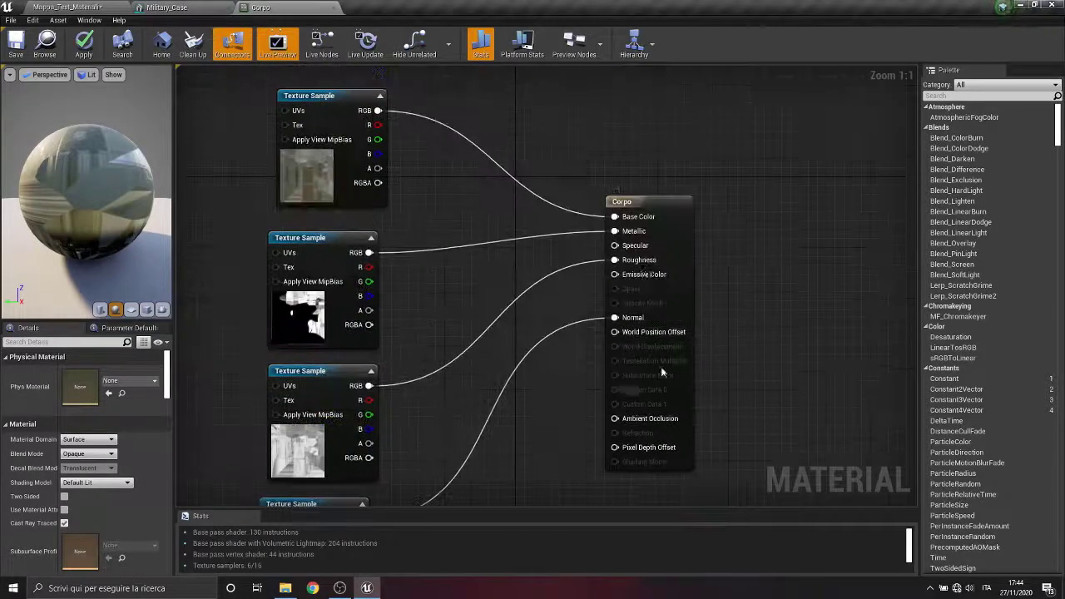
click(634, 204)
scroll(120, 459, down, 15)
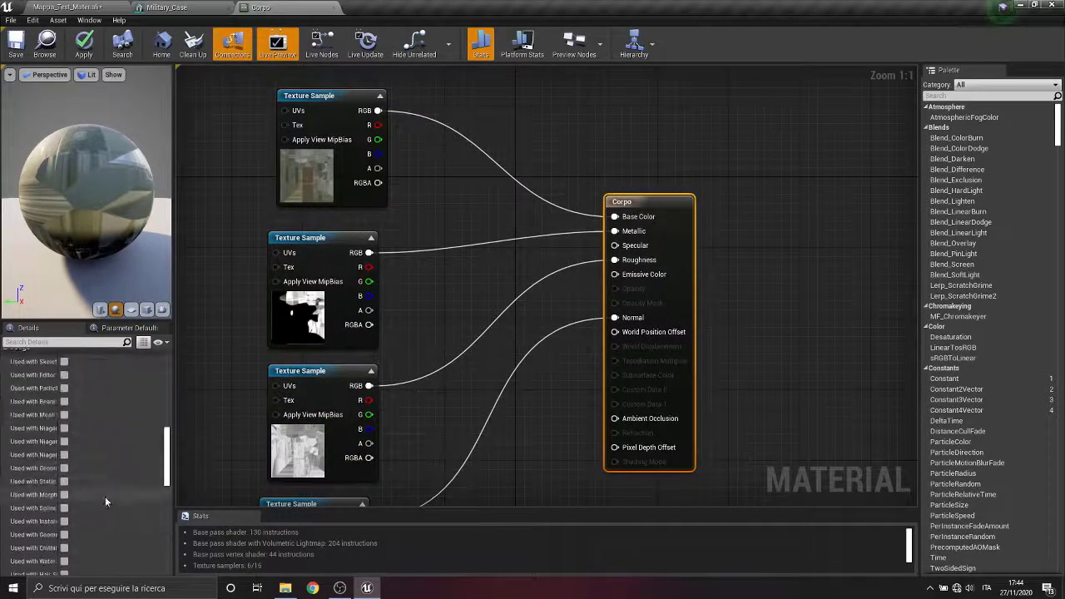
scroll(110, 499, down, 8)
click(90, 430)
click(85, 449)
- Connect the Corpo height sample's RGB output to World Displacement
right_drag(515, 472, 463, 236)
drag(520, 156, 566, 111)
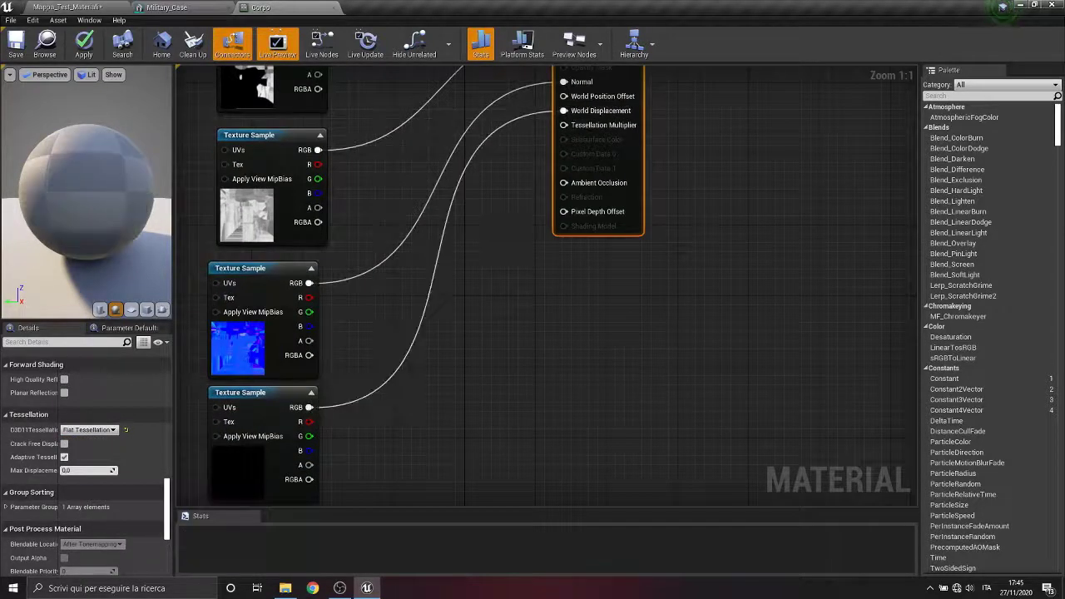
right_drag(471, 196, 538, 517)
- Save the Corpo material, close its editor and return to the level
key(ctrl+s)
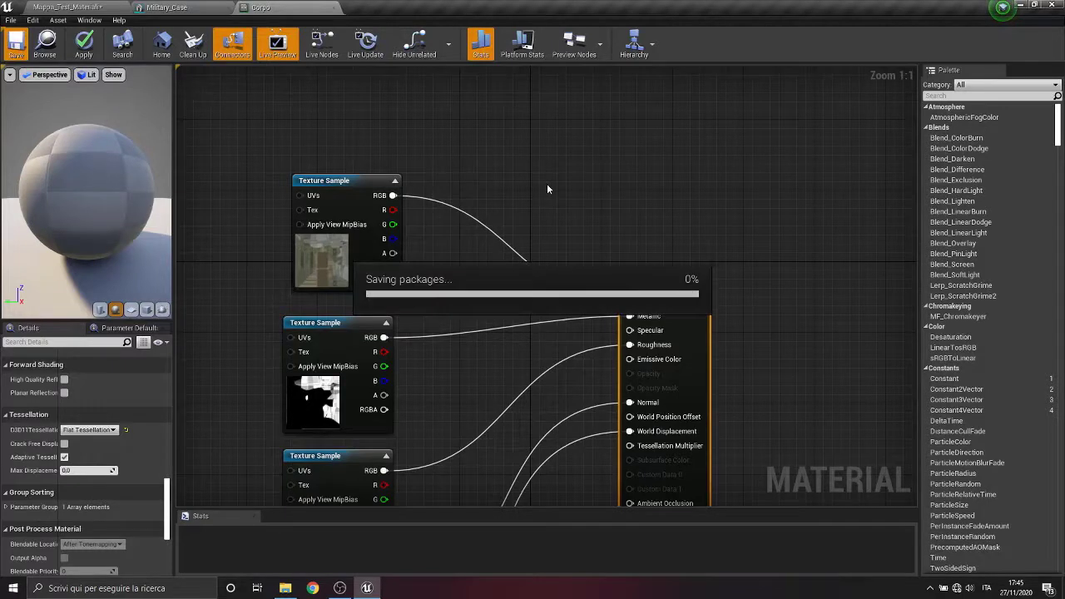
click(227, 13)
click(267, 8)
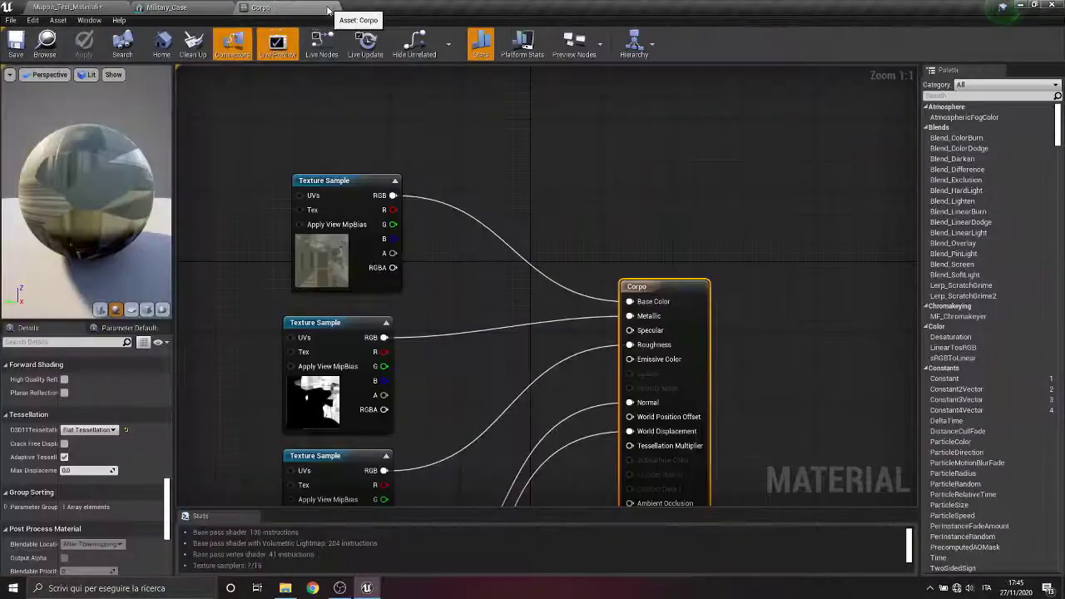
click(334, 9)
click(89, 9)
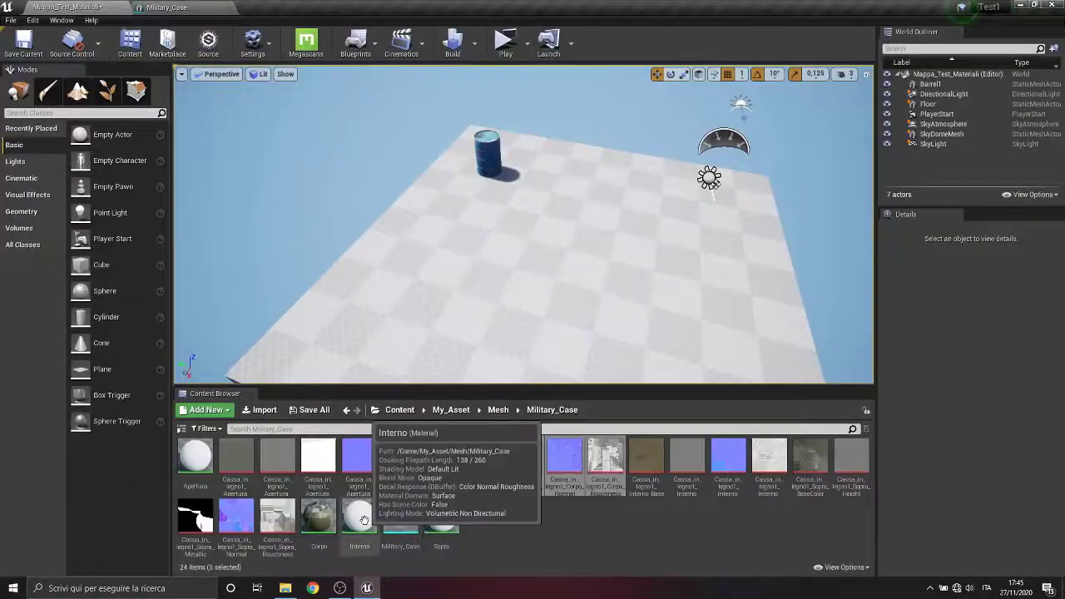
- Open the Sopra material and delete its default Param node
double_click(443, 518)
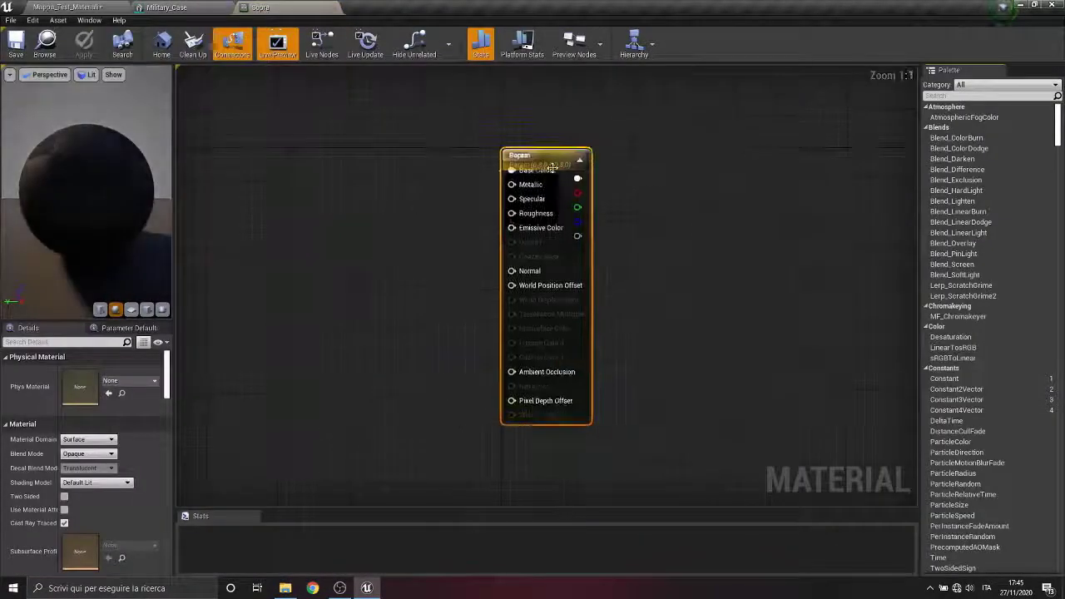
click(547, 178)
key(Delete)
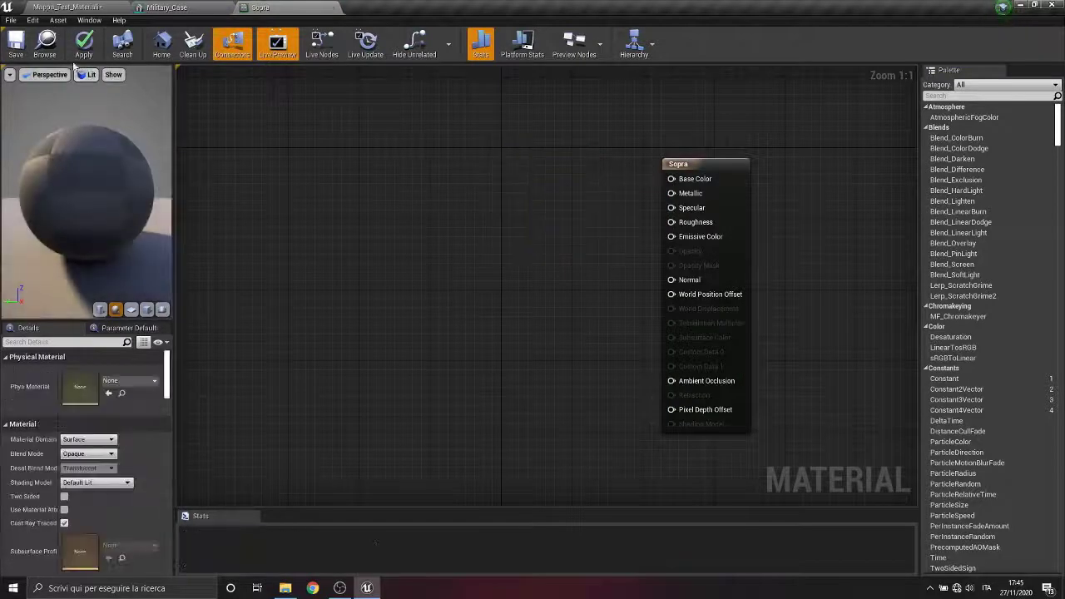
- Add the five Cassa_in_legno1_Sopra textures from the Military_Case folder to the Sopra material graph
click(100, 8)
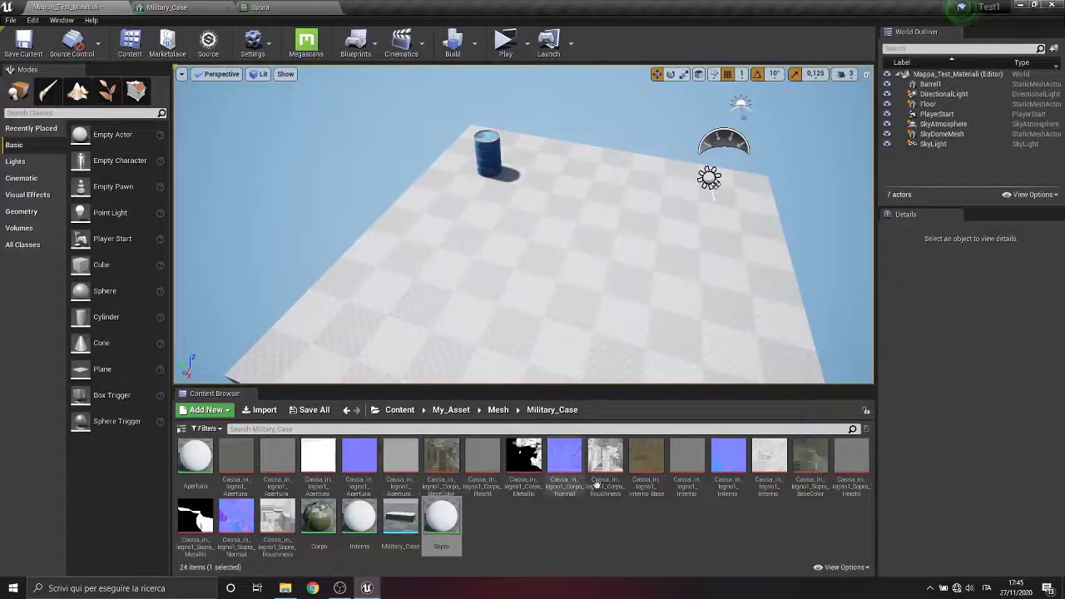
click(283, 517)
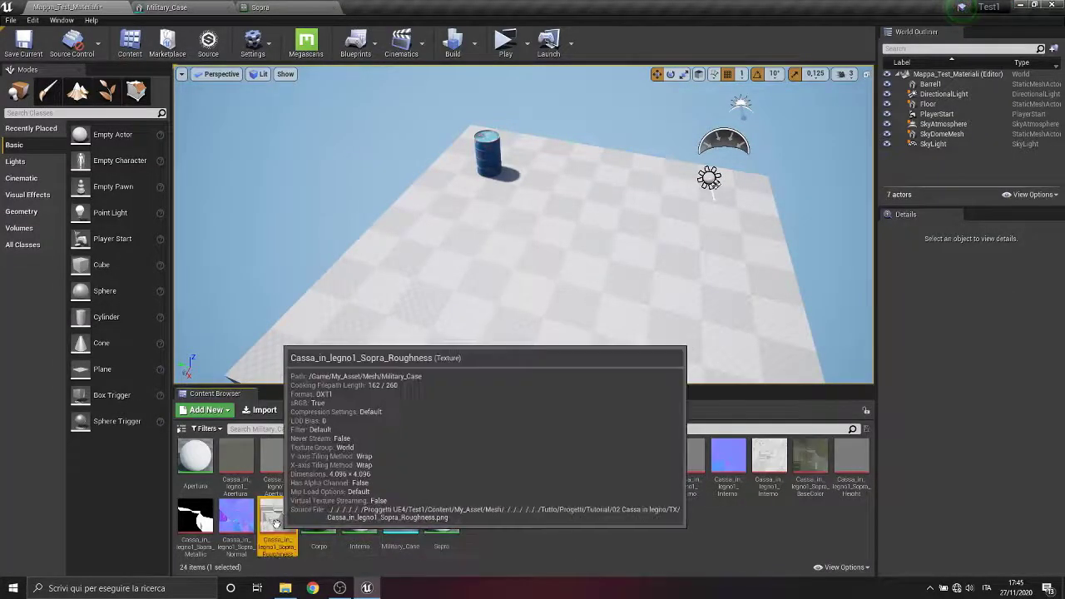
shift+click(822, 466)
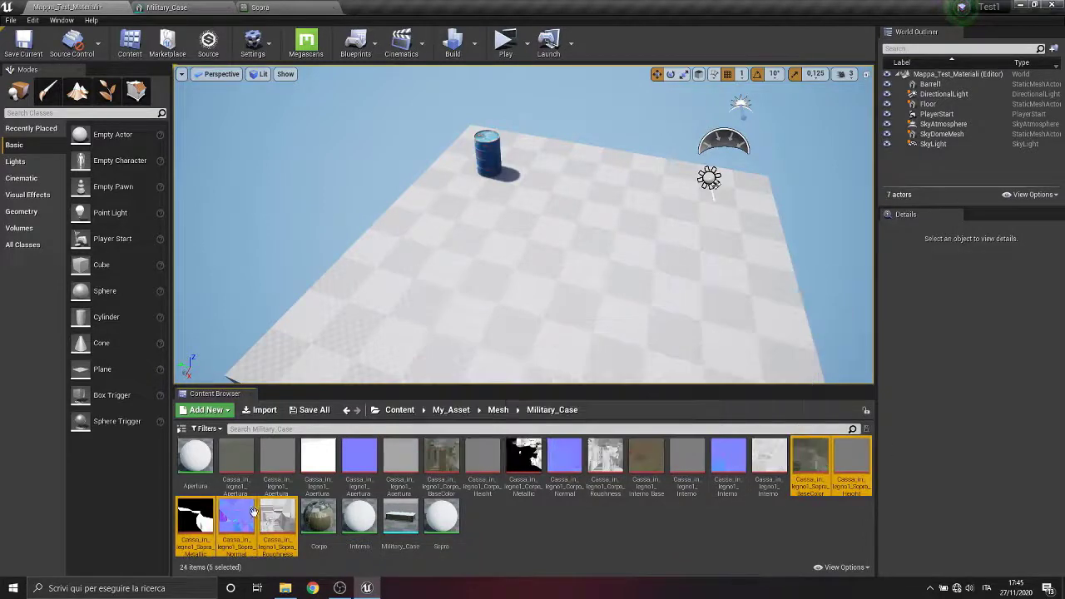
drag(278, 520, 298, 303)
- Arrange the Sopra Texture Sample nodes in a column ordered base colour, metallic, roughness, normal and height
drag(390, 329, 376, 119)
drag(398, 348, 363, 438)
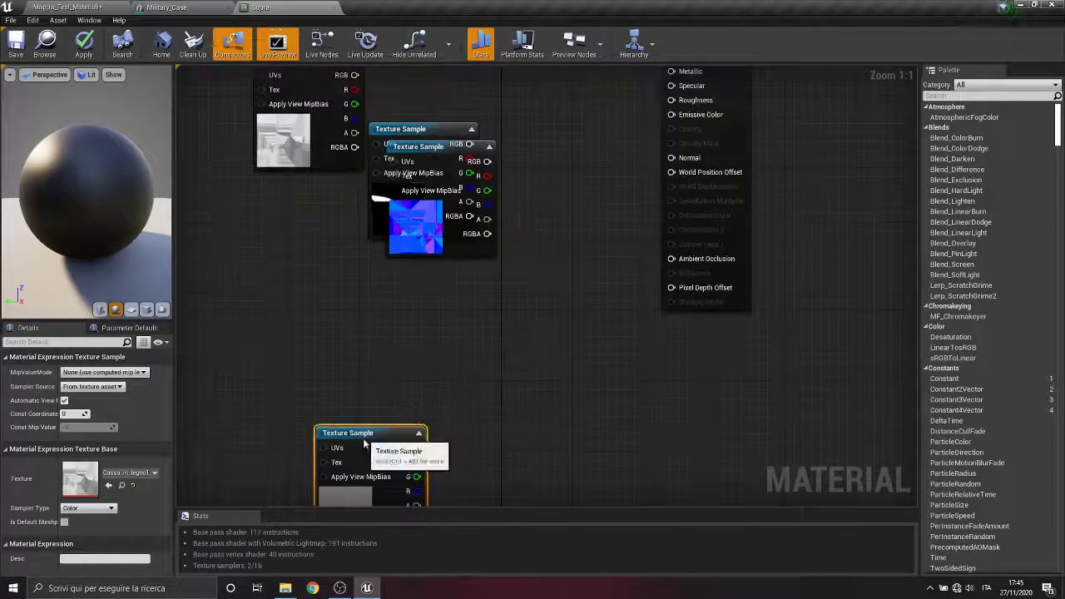
drag(431, 152, 360, 306)
right_drag(462, 218, 441, 405)
drag(409, 324, 357, 211)
drag(265, 257, 318, 346)
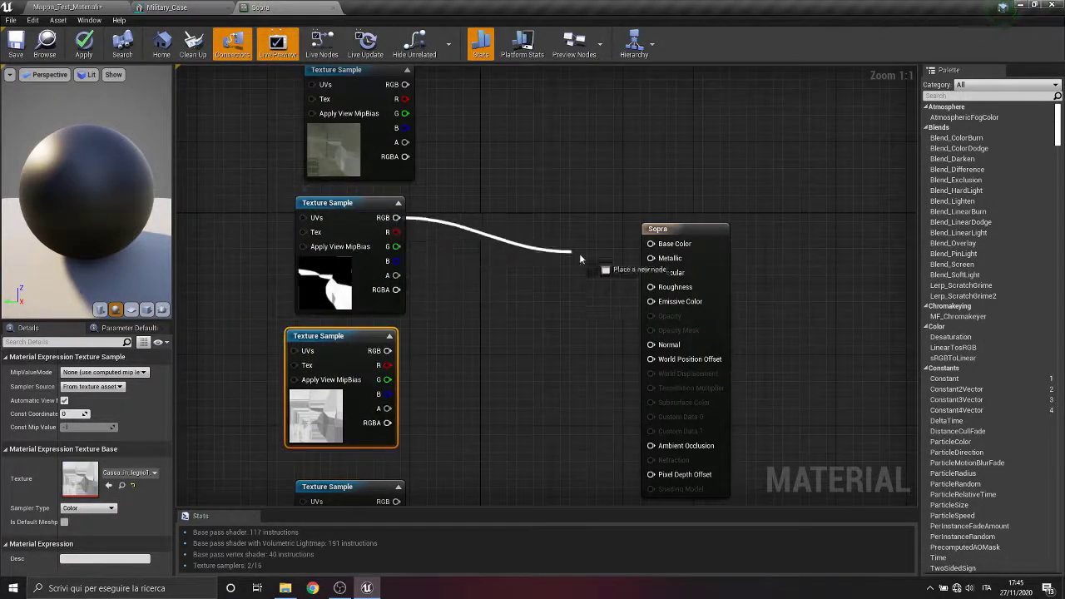
- Connect the RGB outputs of the Sopra samples to Base Color, Metallic, Roughness and Normal on the Sopra node
drag(580, 259, 651, 258)
click(440, 124)
drag(405, 84, 651, 244)
drag(387, 350, 652, 291)
right_drag(417, 472, 391, 289)
drag(369, 324, 441, 307)
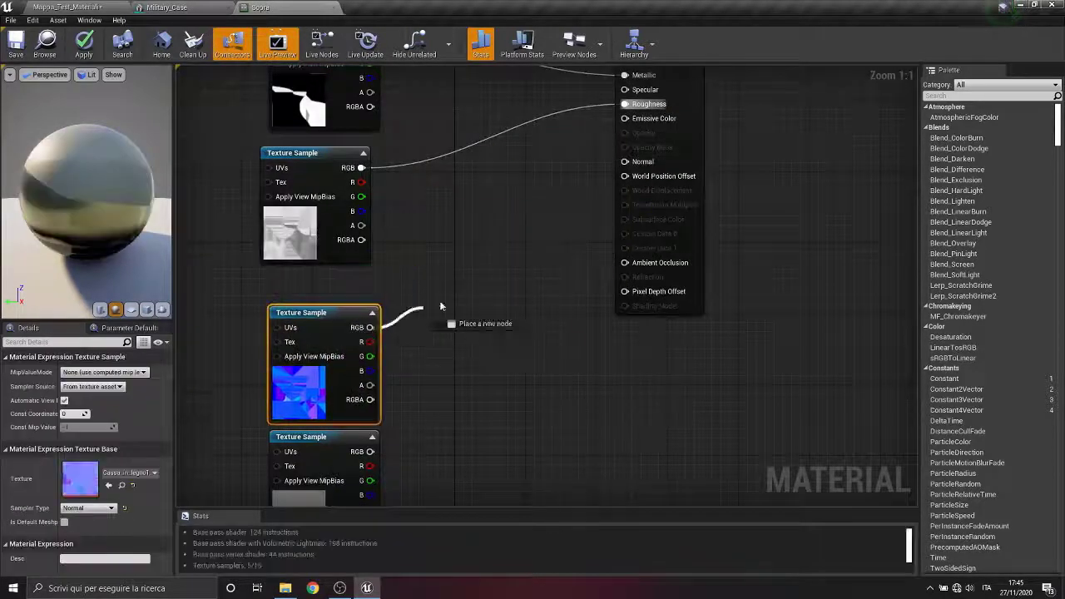
drag(628, 166, 626, 162)
drag(370, 452, 562, 301)
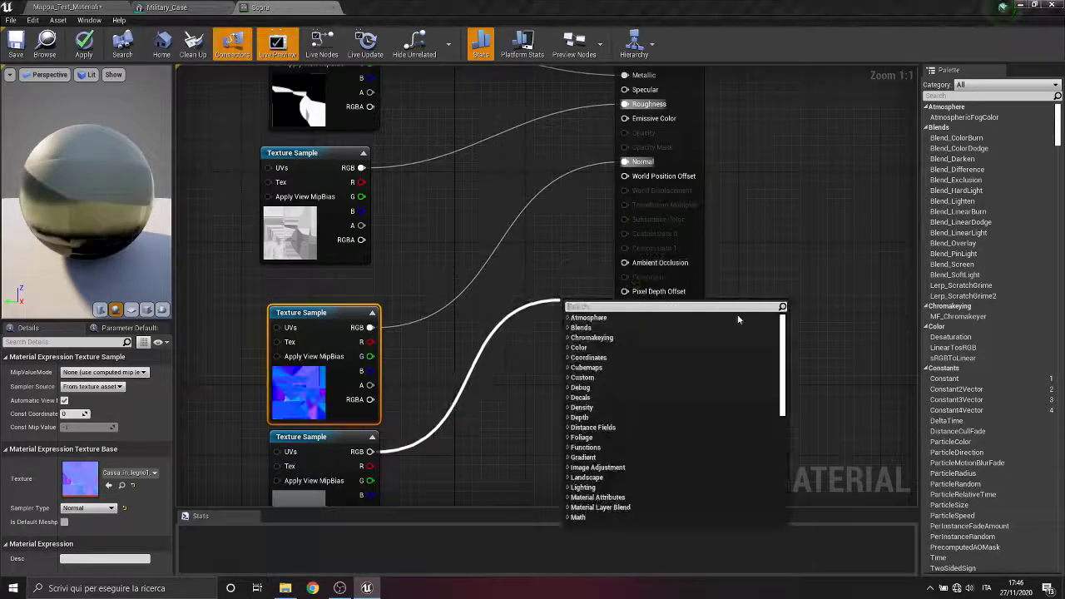
click(757, 190)
- Set the Sopra material's D3D11 tessellation mode to Flat Tessellation
right_drag(757, 190, 739, 289)
click(640, 144)
scroll(100, 516, down, 15)
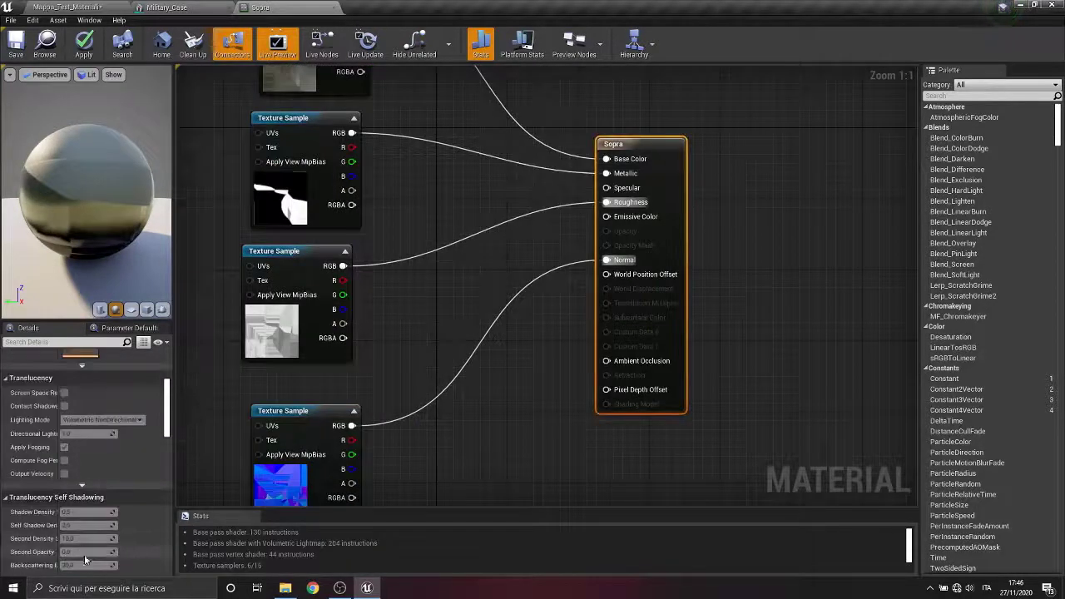
scroll(75, 471, down, 8)
click(89, 520)
click(88, 540)
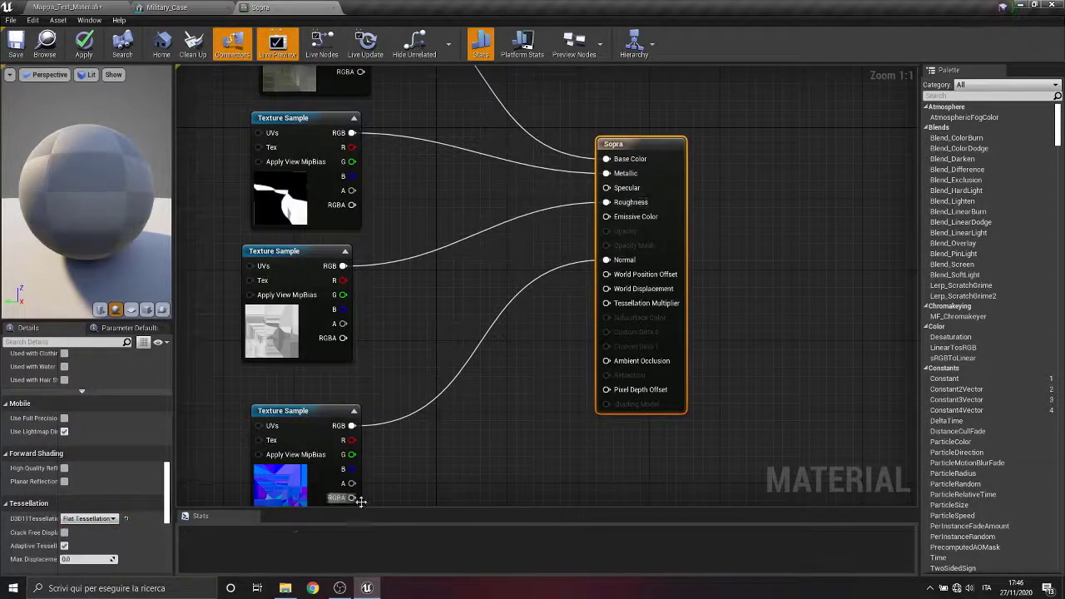
- Connect the Sopra height sample's RGB output to World Displacement
right_drag(367, 494, 305, 359)
drag(290, 414, 509, 242)
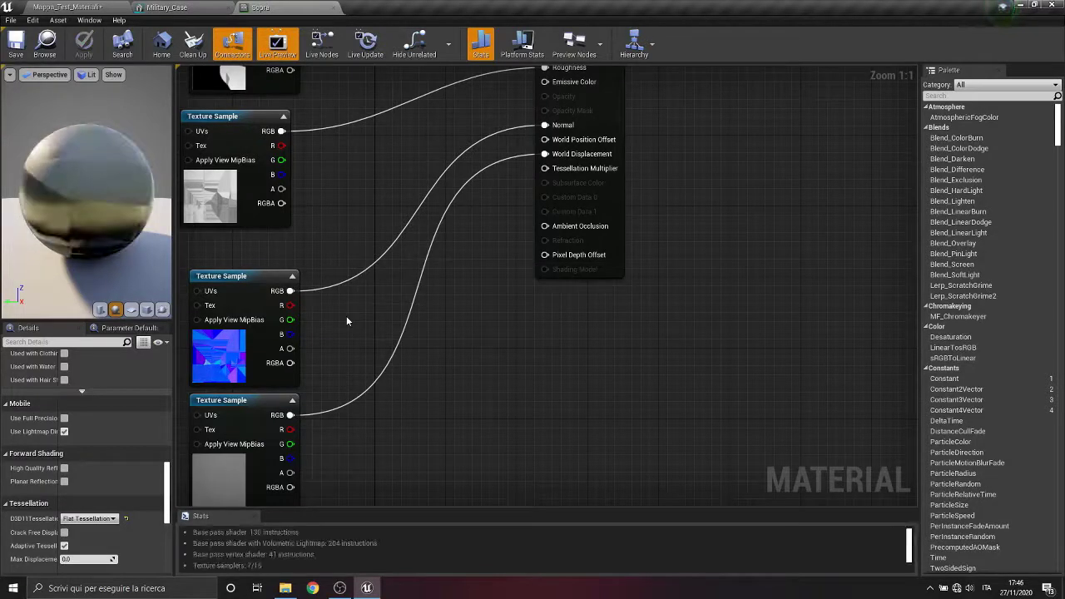
right_drag(410, 221, 529, 445)
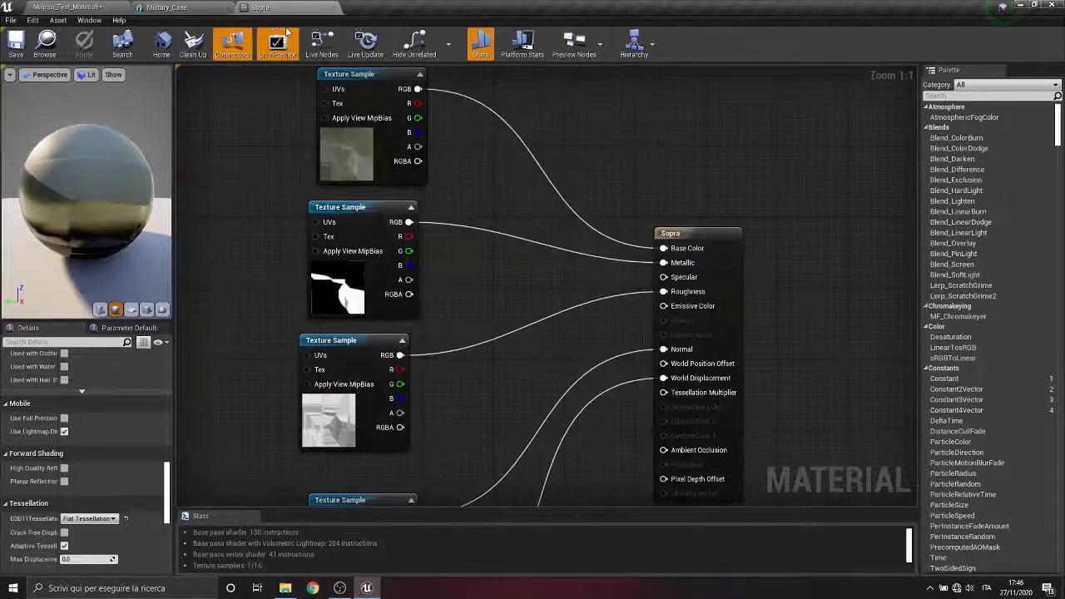
- Save the Sopra material, close its editor and return to the Mappa_Test_Materiali level
click(81, 8)
click(260, 7)
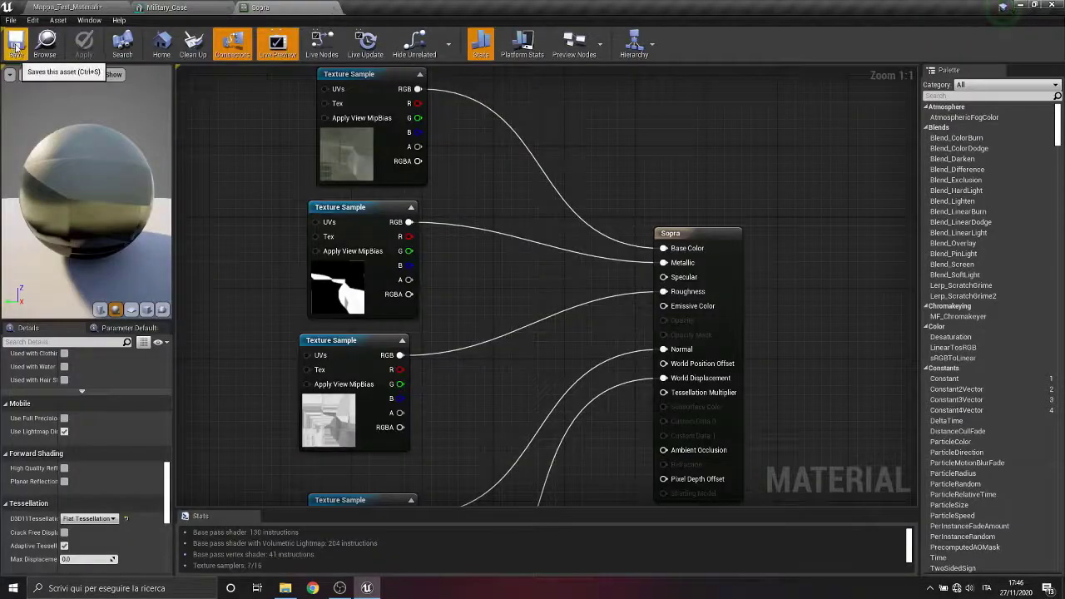
click(332, 8)
click(71, 7)
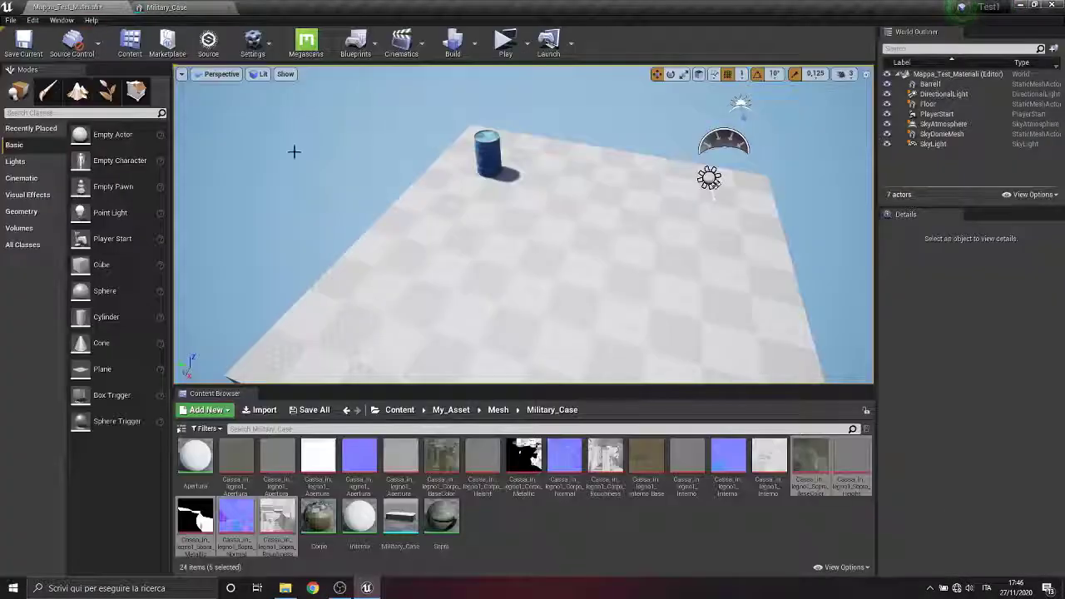
- Remove the default colour node from the Interno material and add the four Interno textures to its graph
double_click(360, 517)
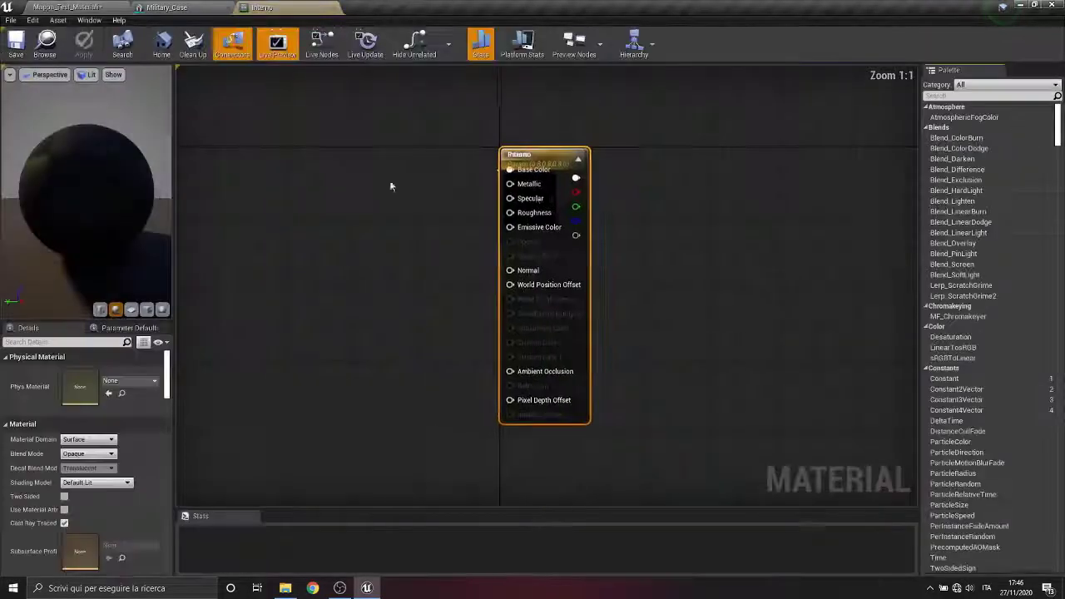
key(Delete)
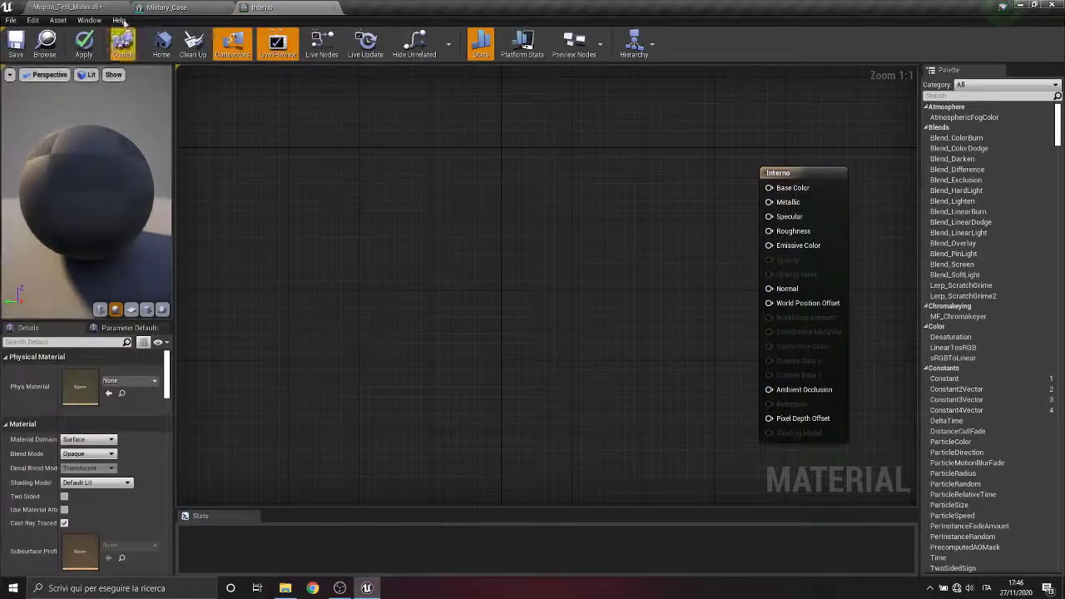
click(86, 7)
click(647, 465)
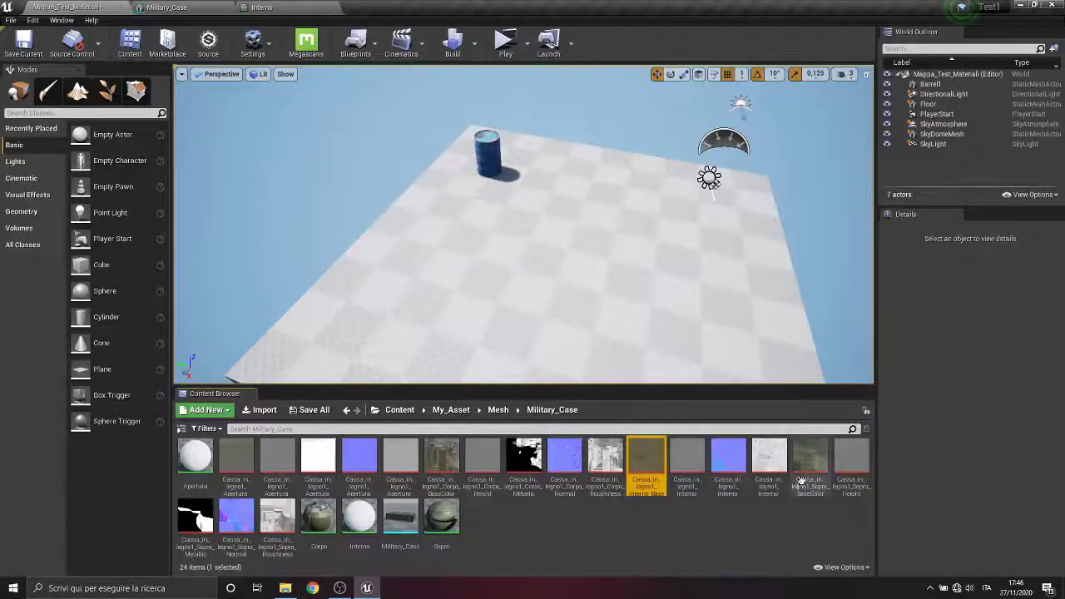
shift+click(769, 459)
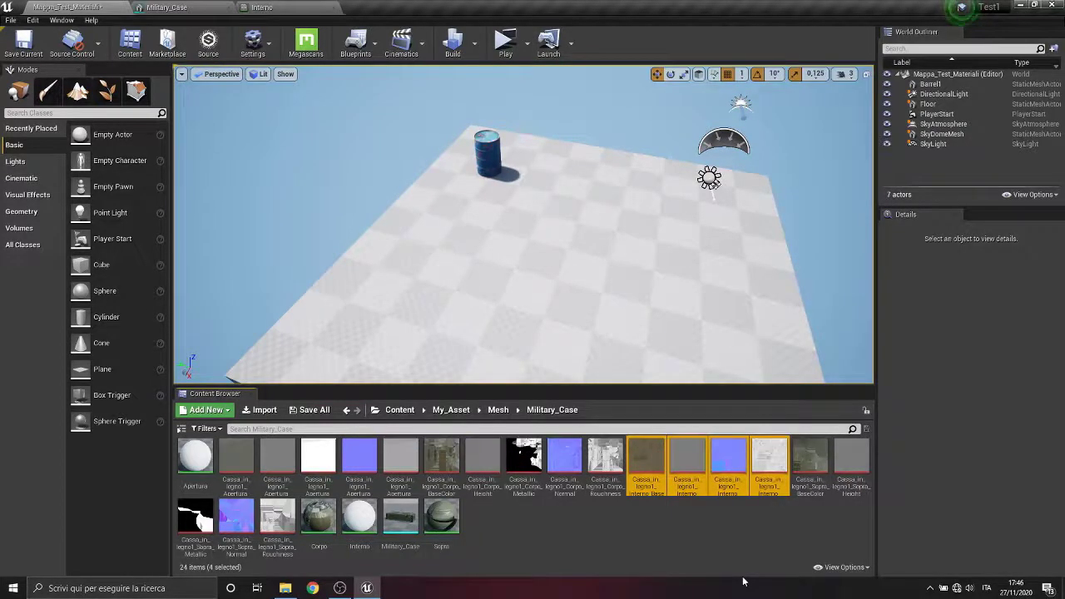
drag(642, 457, 411, 100)
- Stack the Interno samples in a column and connect base colour, roughness and normal RGB outputs to their matching material inputs
drag(374, 322, 385, 485)
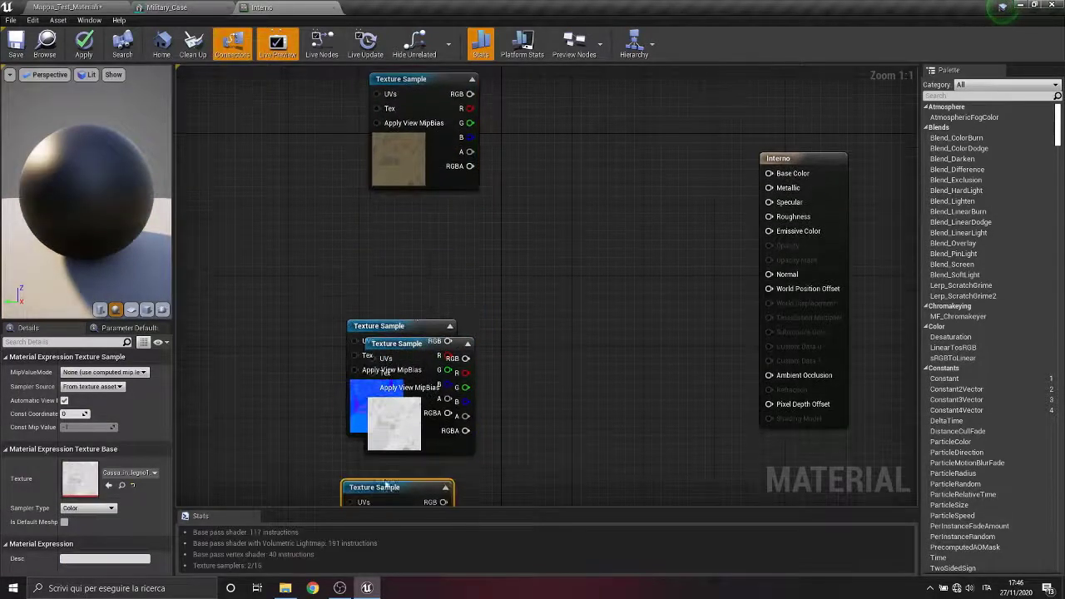
drag(404, 326, 404, 217)
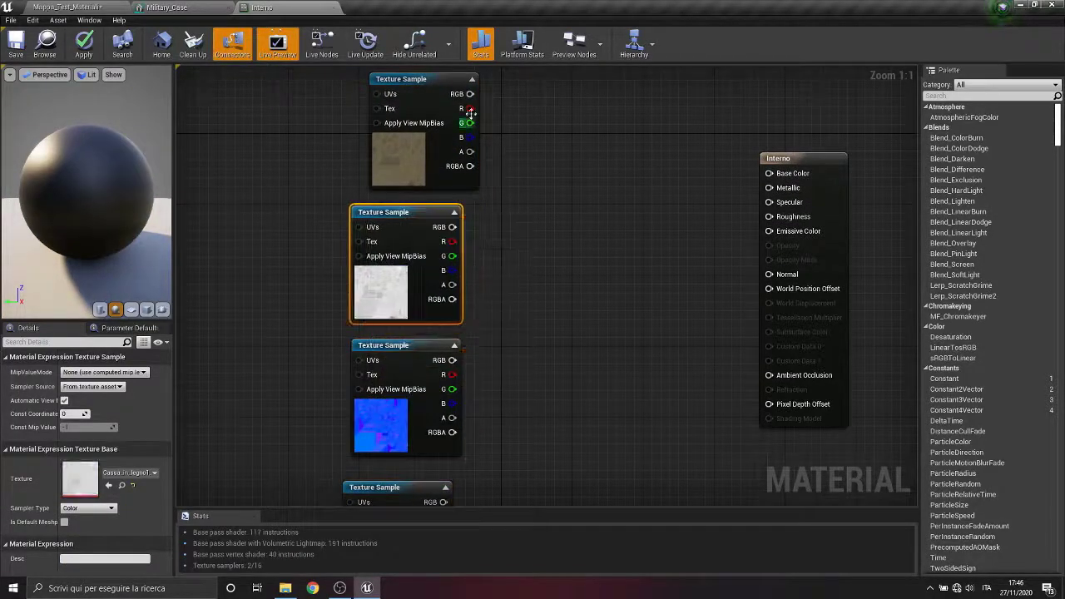
drag(468, 94, 768, 173)
drag(452, 226, 770, 217)
drag(454, 364, 769, 274)
- Set Interno's D3D11 tessellation mode to Flat Tessellation, connect the height sample's RGB to World Displacement, and close the material
click(790, 274)
scroll(88, 491, down, 10)
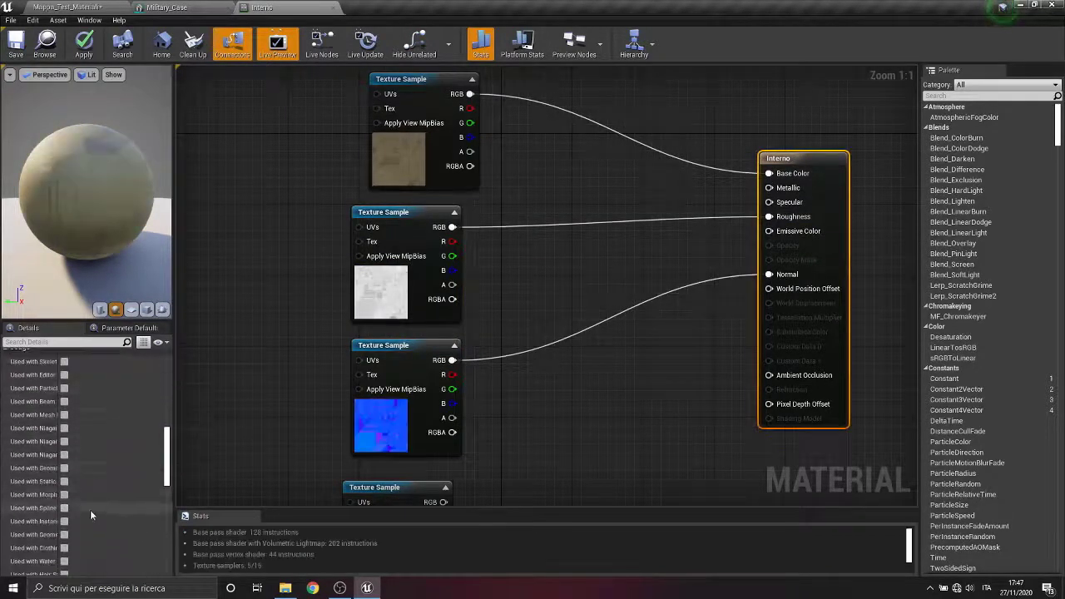
click(88, 447)
click(83, 463)
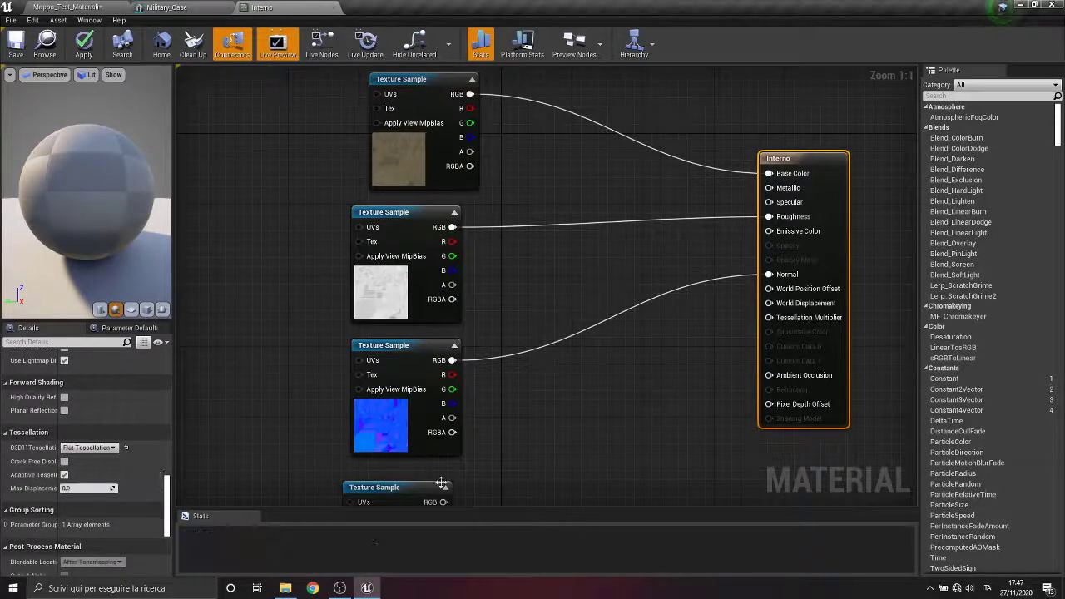
drag(441, 501, 751, 353)
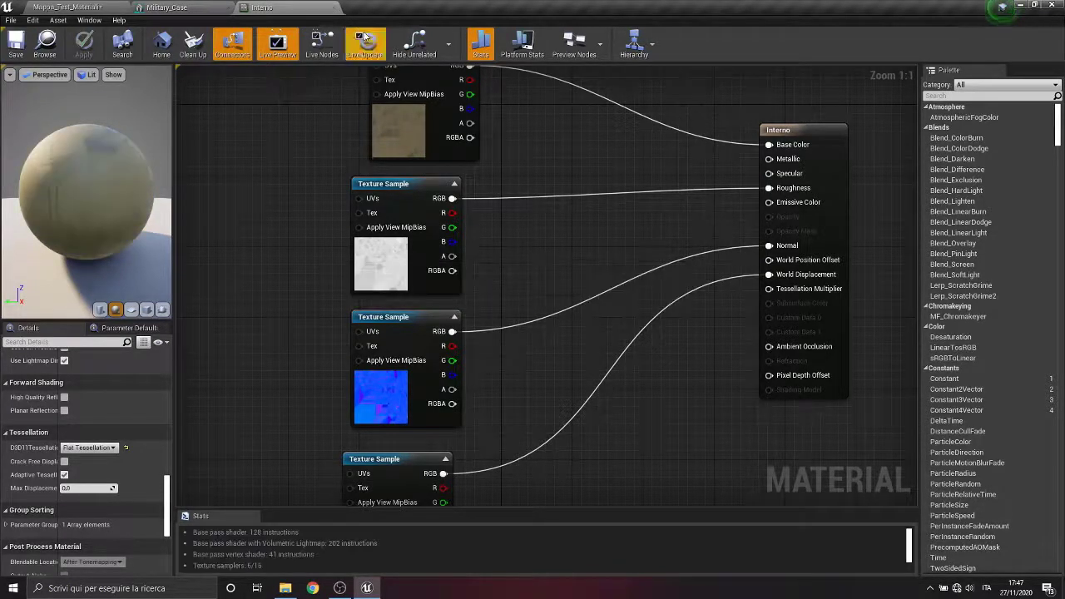
click(333, 9)
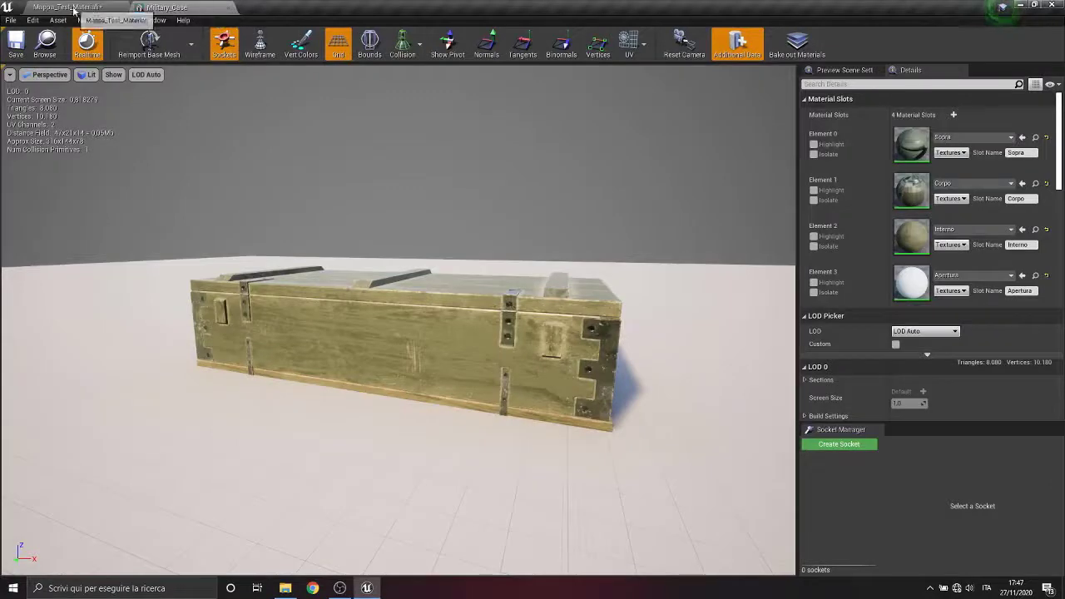
- Open the Apertura material and add the five Apertura textures to its graph
click(73, 8)
double_click(195, 455)
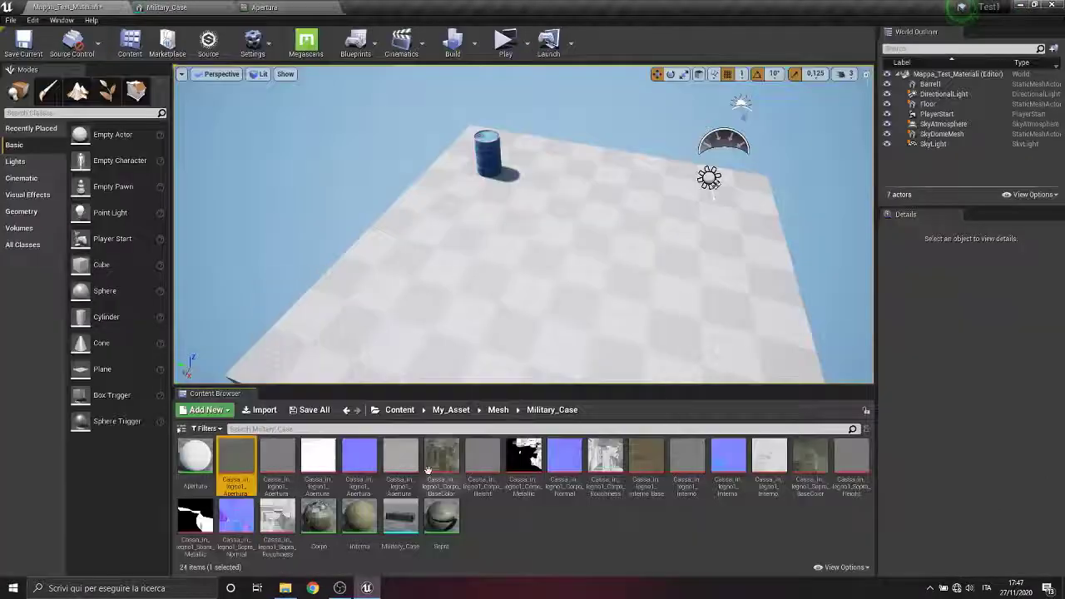
shift+click(400, 461)
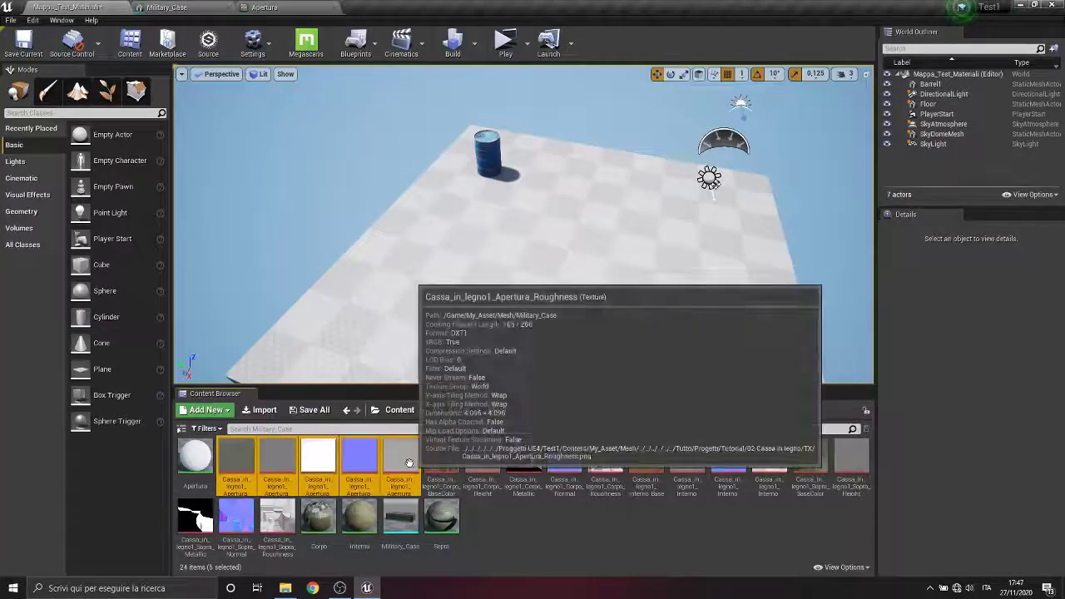
drag(400, 461, 412, 102)
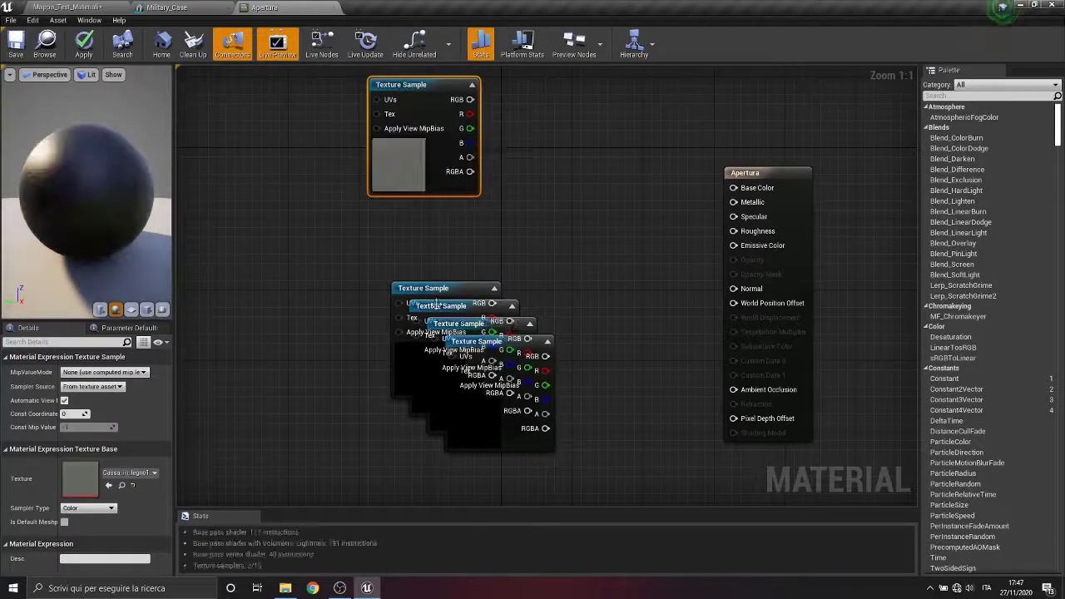
- Arrange the Apertura Texture Sample nodes in a column ordered base colour, metallic, roughness, normal and height
drag(429, 289, 386, 482)
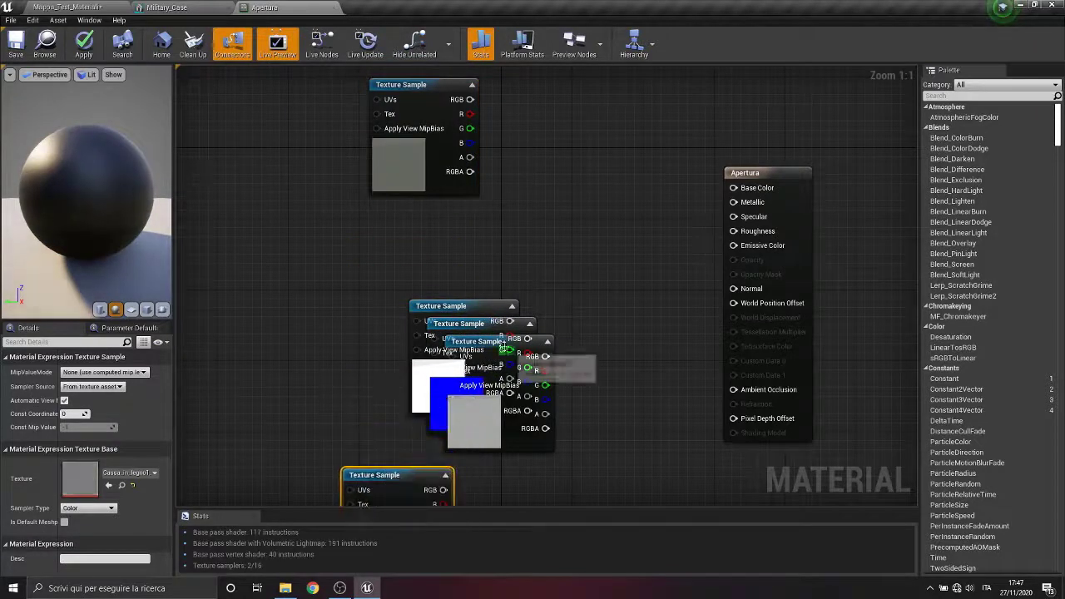
drag(477, 328, 391, 363)
right_drag(421, 465, 392, 357)
drag(384, 384, 375, 471)
drag(360, 256, 349, 319)
right_drag(485, 175, 470, 309)
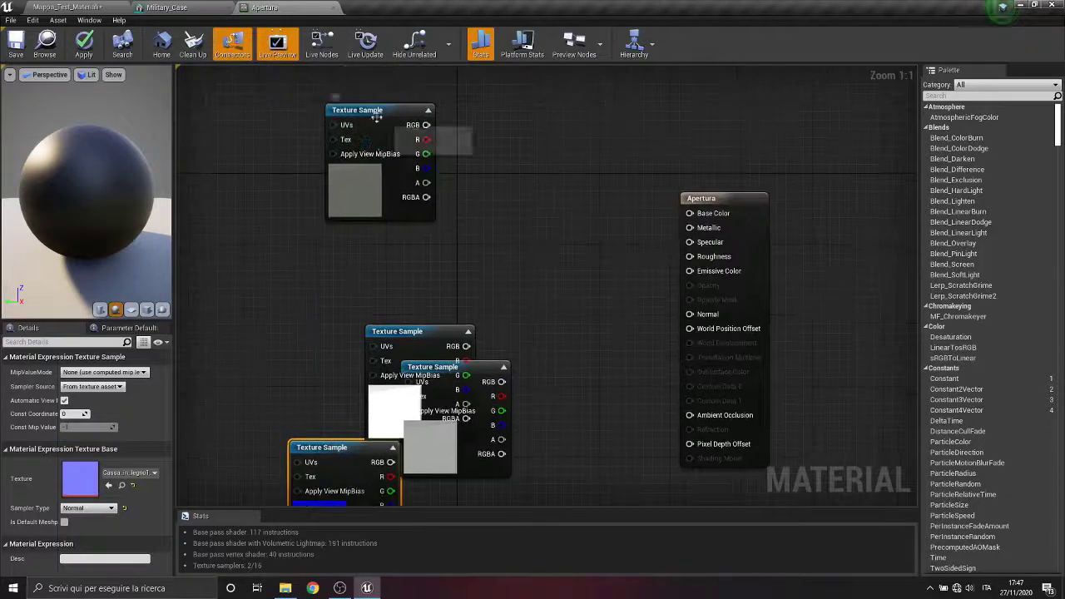
drag(375, 115, 339, 115)
drag(416, 379, 341, 255)
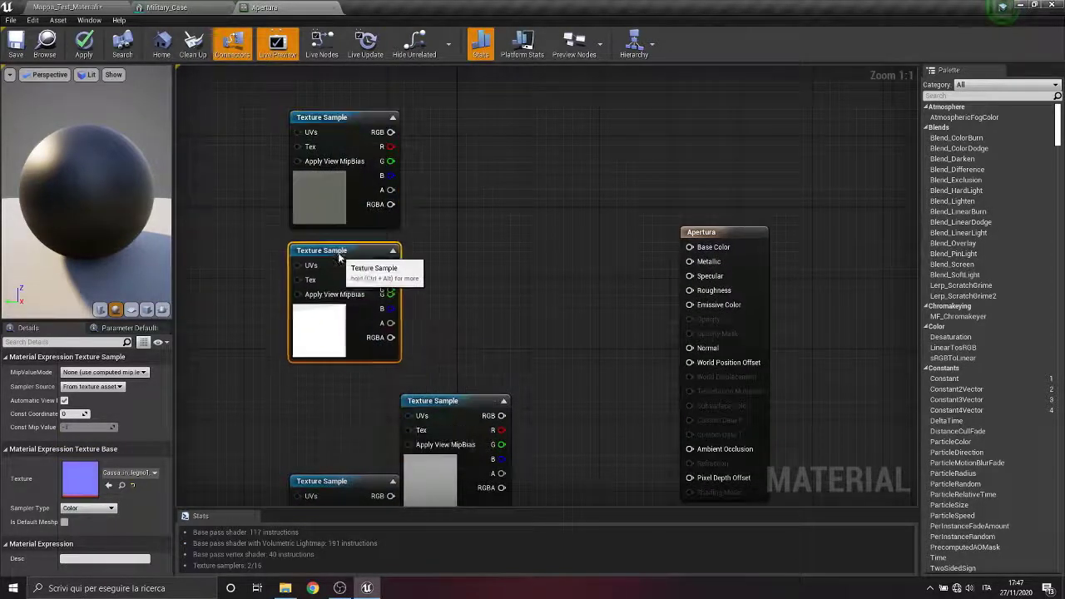
drag(462, 407, 350, 372)
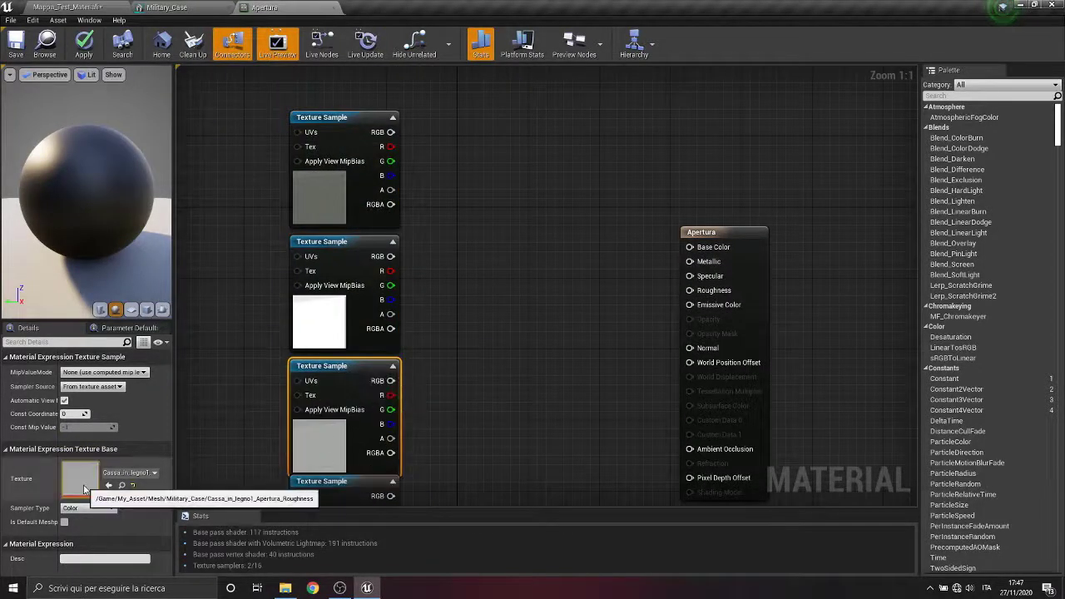
right_drag(616, 375, 545, 198)
drag(285, 316, 284, 330)
right_drag(300, 343, 275, 379)
- Connect the RGB outputs of the Apertura samples to Base Color, Normal, Metallic and Roughness on the Apertura node
drag(417, 327, 595, 206)
right_drag(595, 206, 300, 93)
drag(569, 212, 587, 200)
click(461, 220)
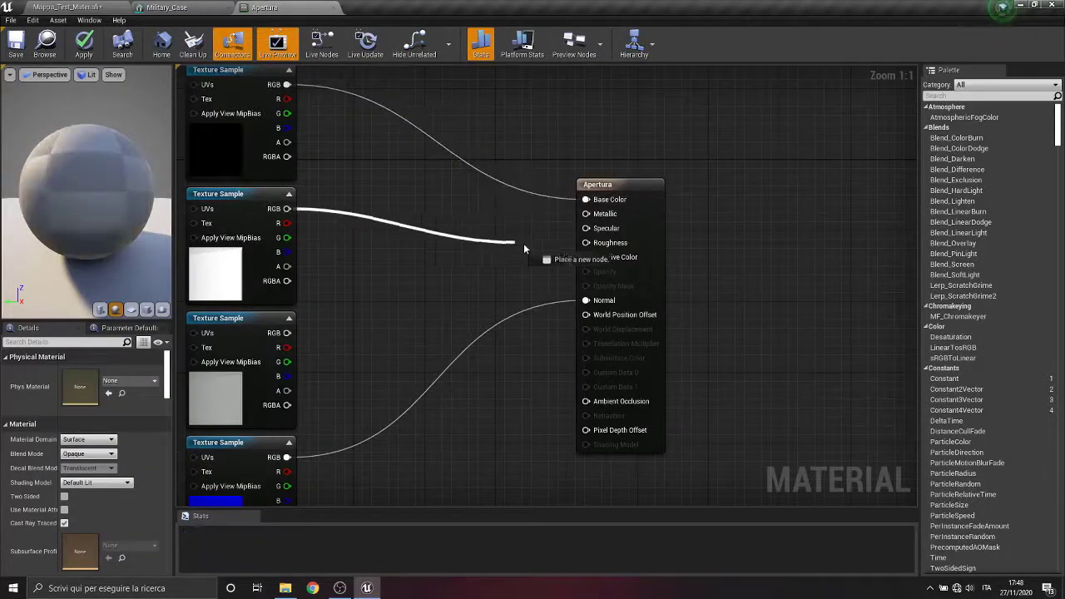
drag(524, 243, 585, 214)
drag(286, 333, 590, 243)
- Set Apertura's D3D11 tessellation mode to Flat Tessellation and connect the height sample's RGB output to World Displacement
right_drag(461, 365, 494, 252)
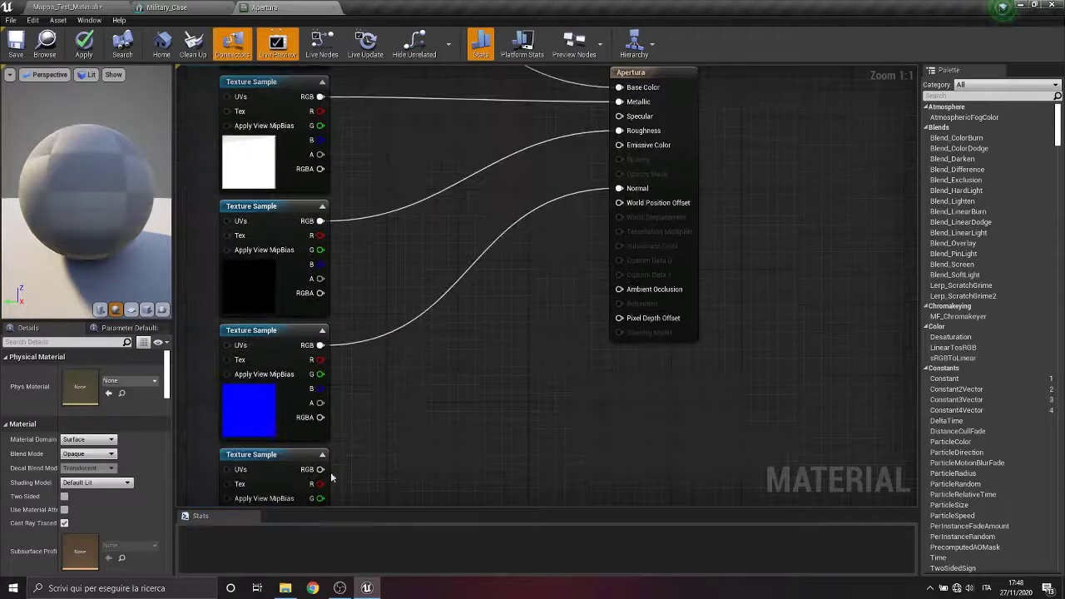
drag(321, 470, 555, 372)
drag(547, 317, 672, 78)
scroll(92, 490, down, 10)
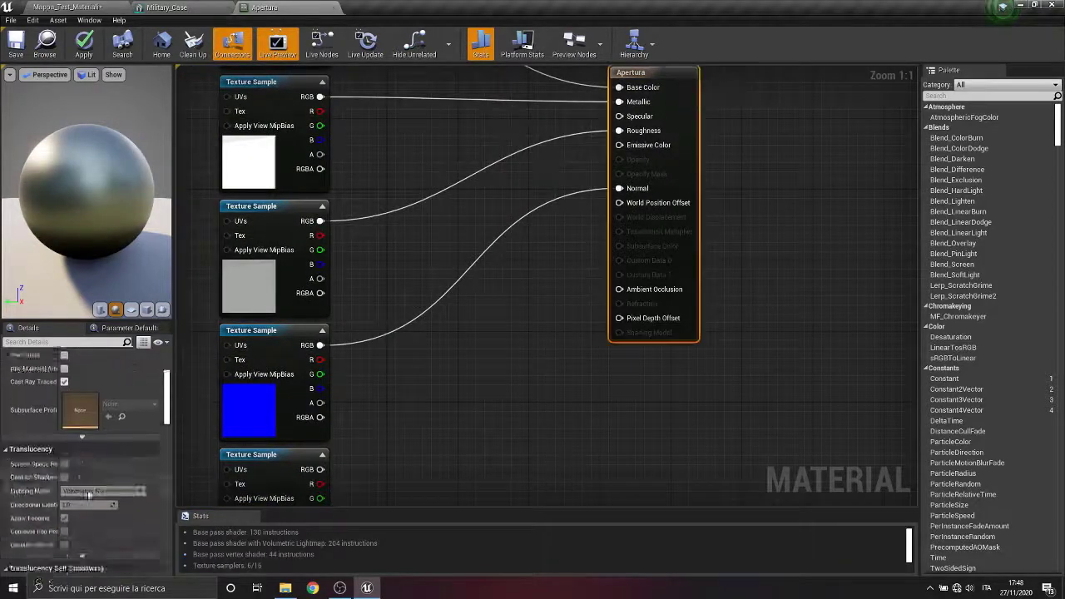
scroll(85, 509, down, 5)
click(90, 465)
click(88, 481)
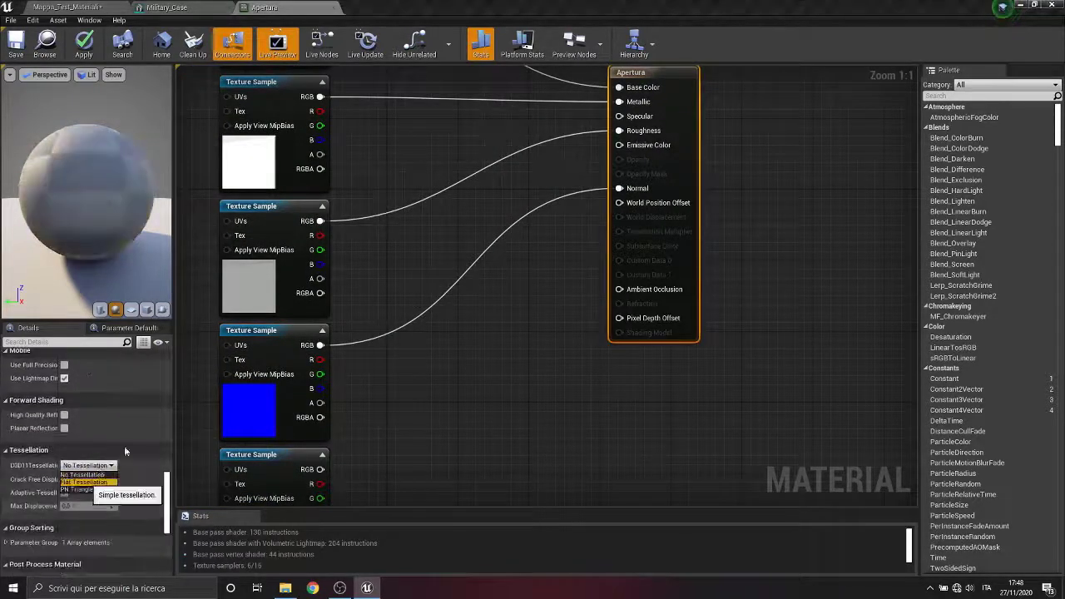
drag(568, 257, 618, 223)
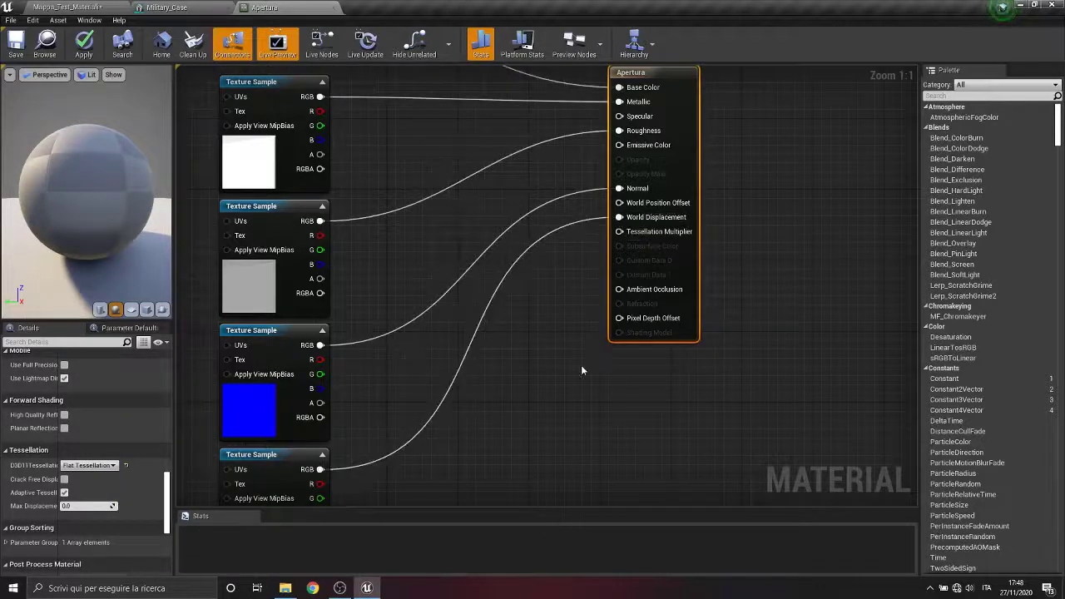
click(581, 371)
right_drag(434, 93, 463, 318)
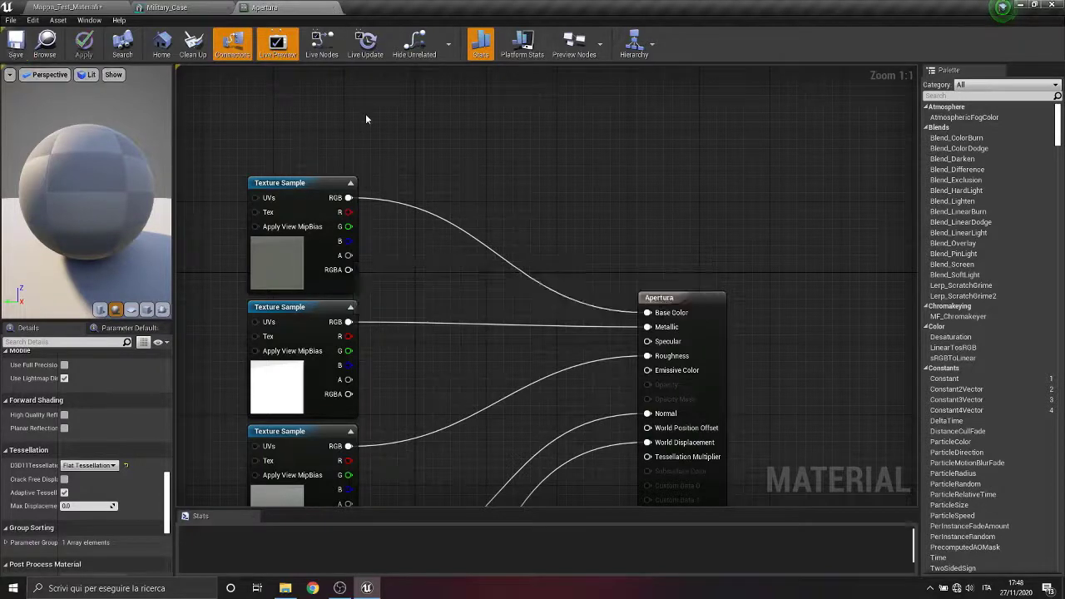
- Close the Apertura material, inspect the textured crate in the Military_Case mesh editor and close that editor
click(334, 7)
right_drag(297, 139, 374, 199)
right_drag(399, 316, 341, 324)
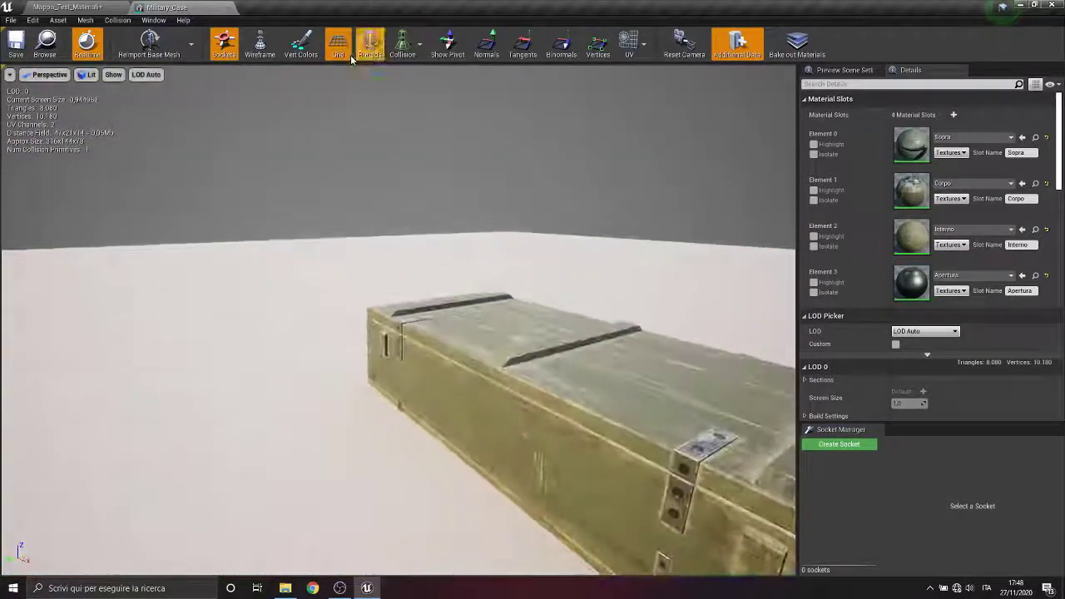
click(228, 7)
- Place the Military_Case mesh in the level beside the barrel and rotate it 90° around the Z axis
drag(400, 520, 552, 181)
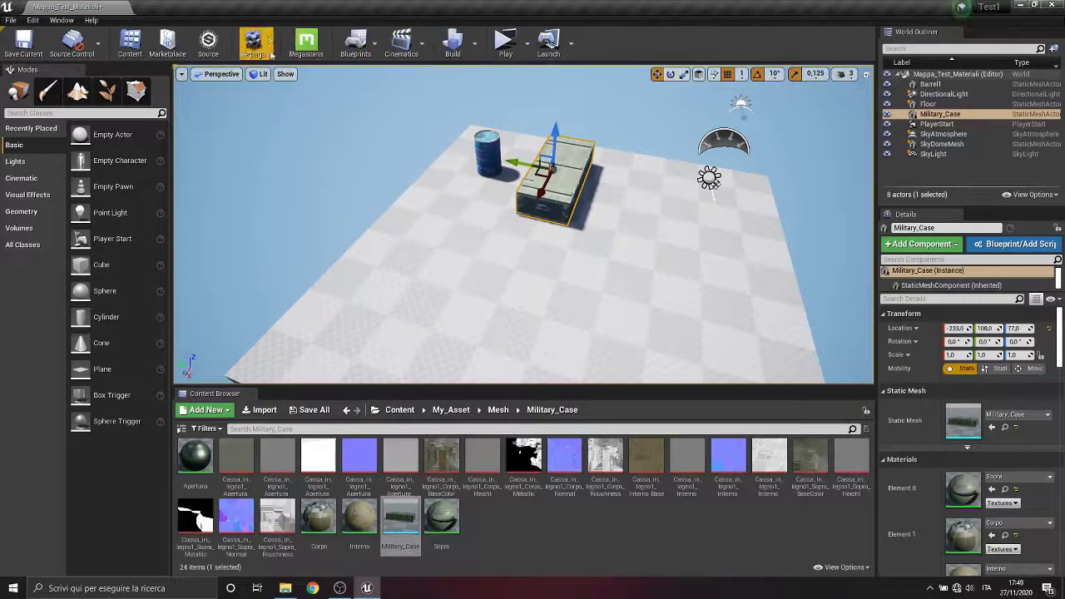
click(671, 75)
key(f)
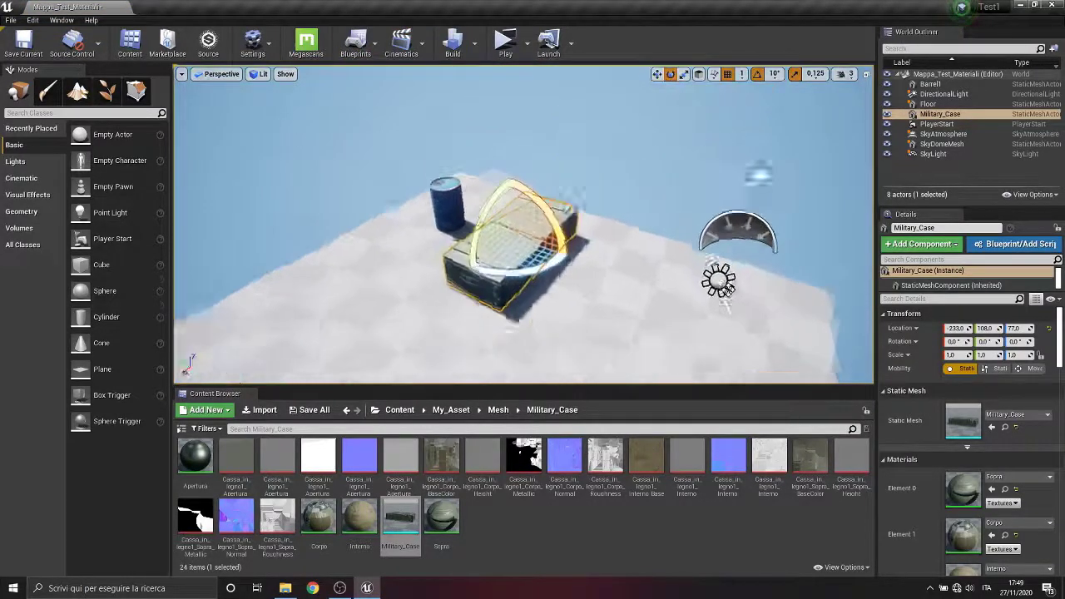
right_drag(532, 242, 490, 237)
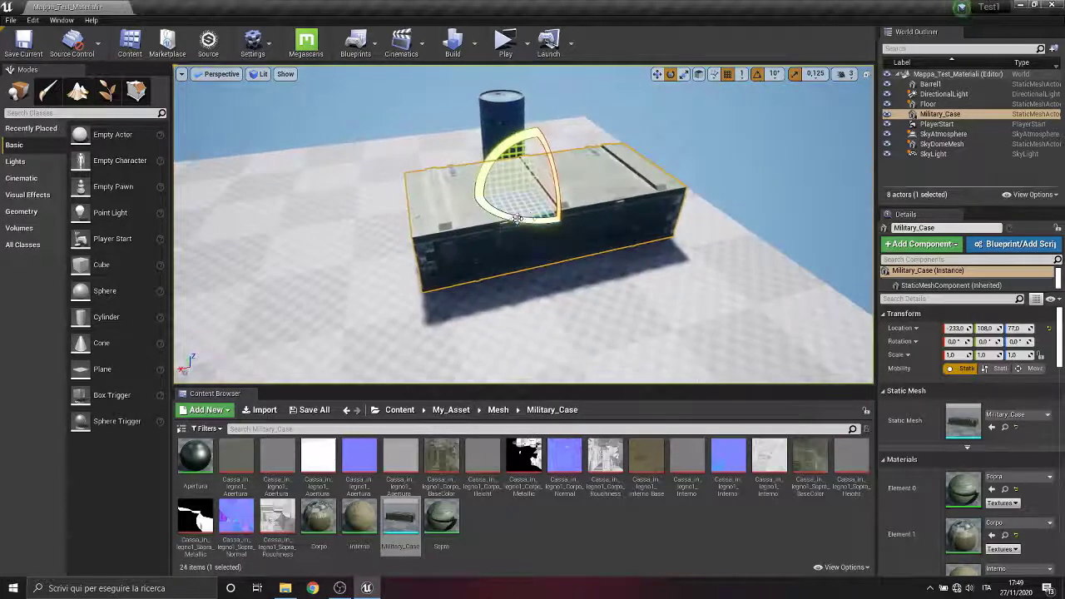
drag(524, 222, 424, 212)
- Move the Military_Case crate across the floor away from the barrel and lower it onto the ground
click(657, 75)
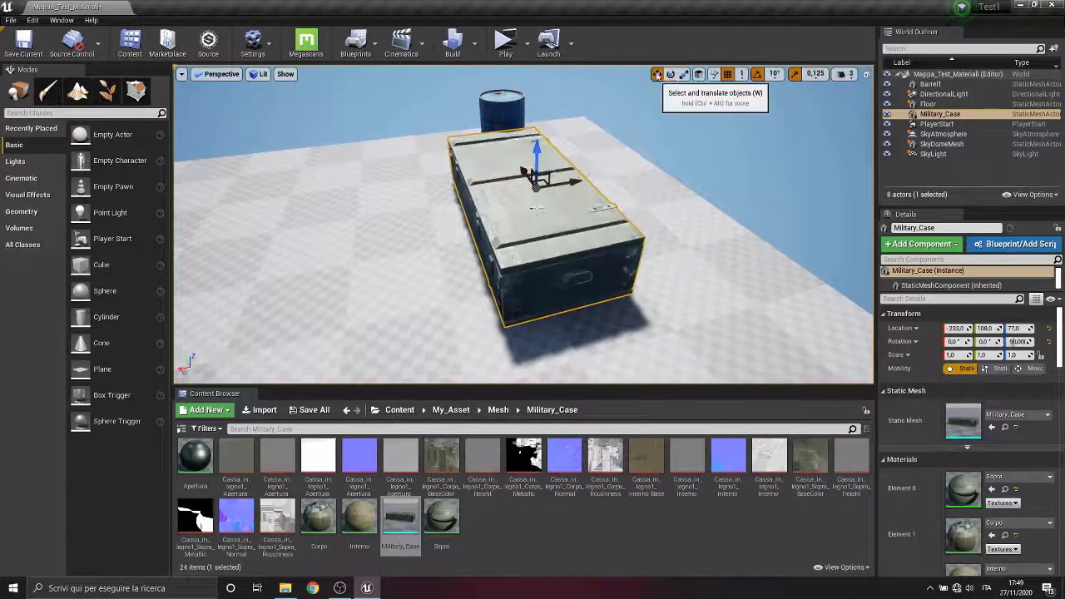
drag(517, 153, 504, 297)
right_drag(504, 297, 657, 237)
right_drag(605, 184, 506, 77)
drag(504, 75, 504, 87)
- Play the level and run the character around the crate to judge its look and size, then stop the preview
right_drag(523, 272, 591, 205)
click(505, 43)
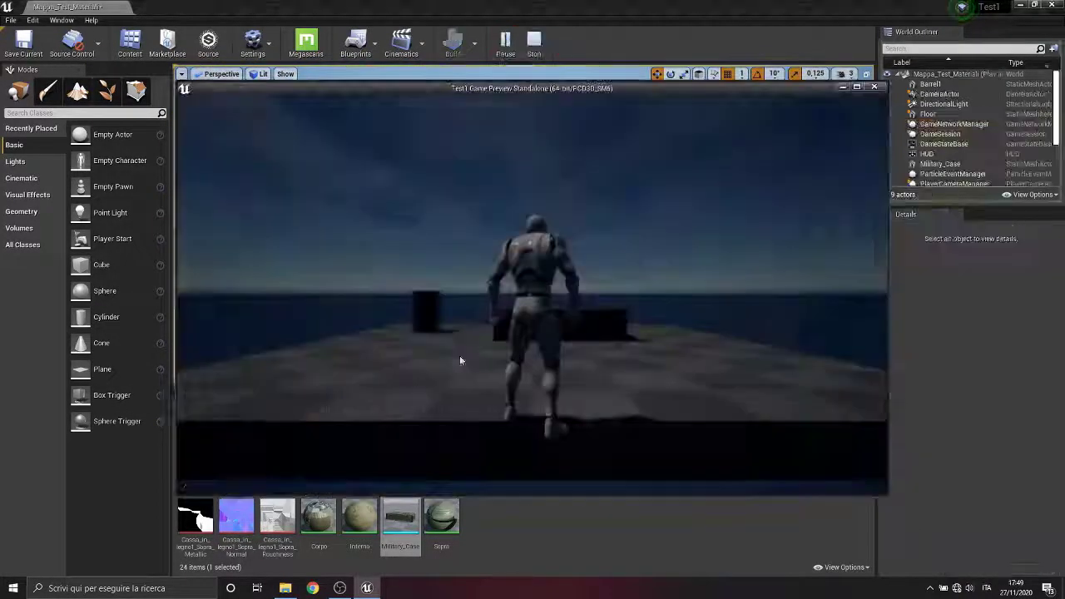
key(w)
key(space)
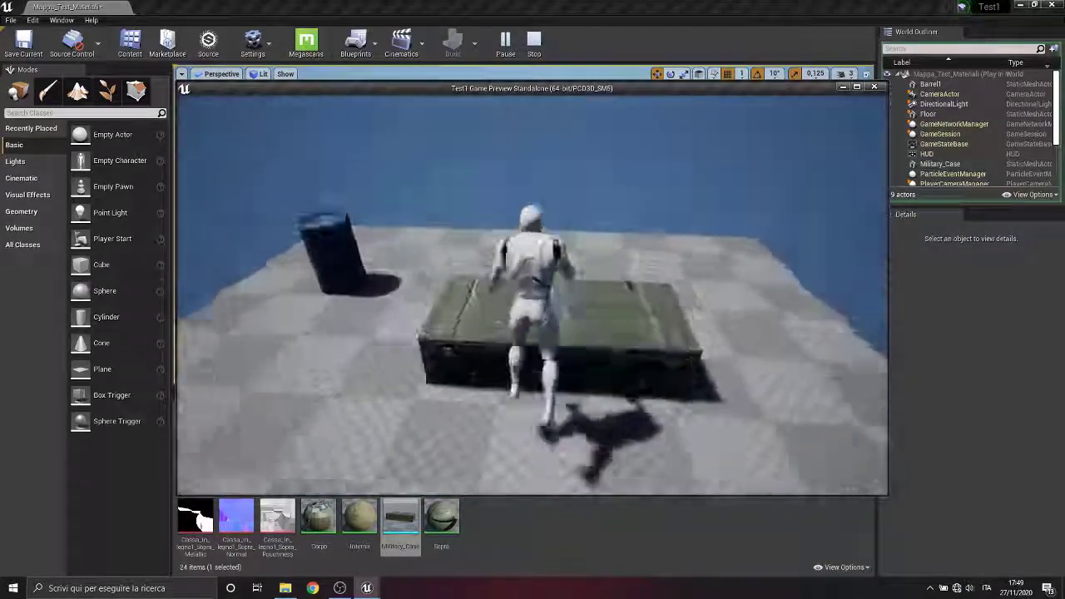
key(w)
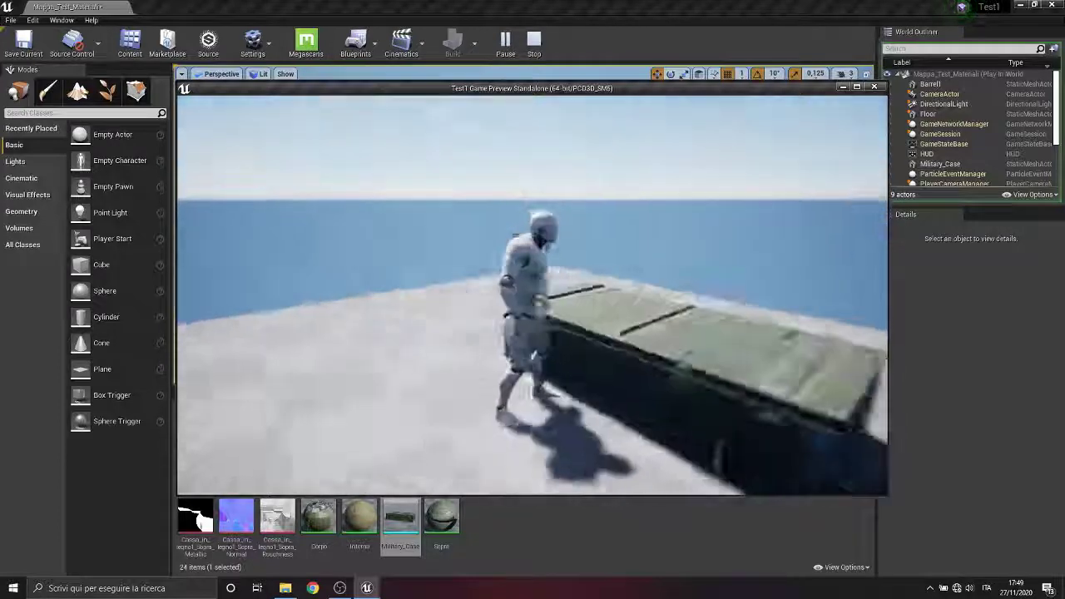
key(Escape)
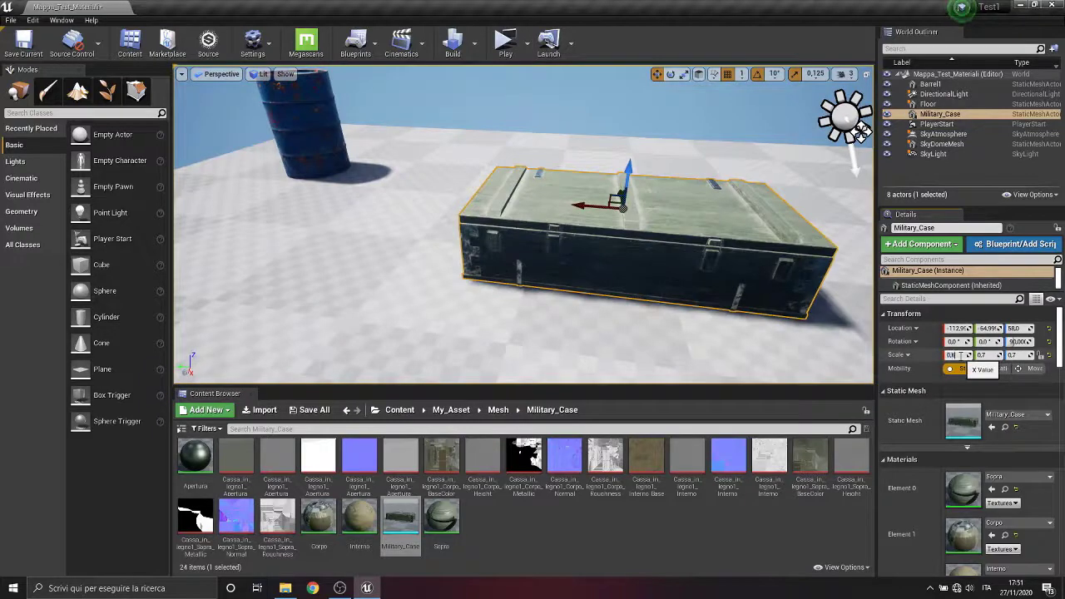
- Set the Military_Case crate's scale to 0,6 on all three axes
key(Tab)
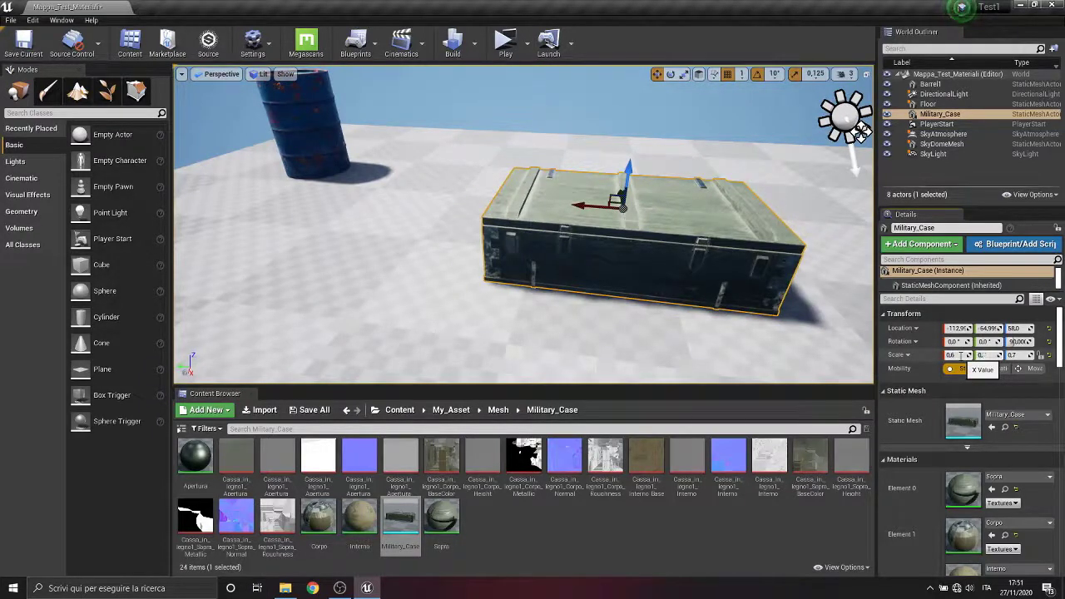
text(0,6)
key(Tab)
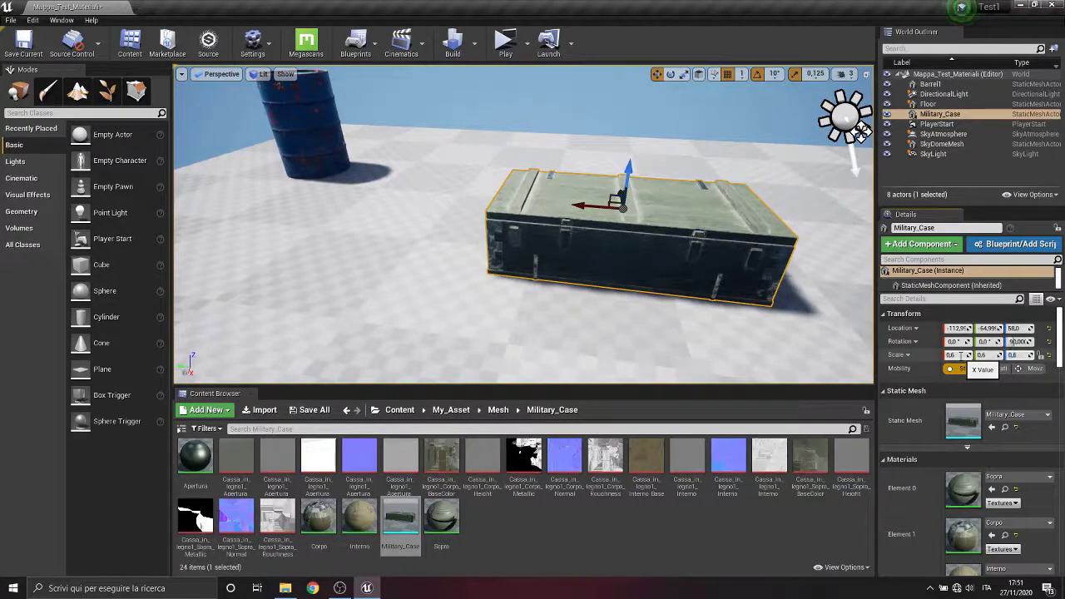
text(0,6)
key(Return)
- Lower the scaled crate along the Z axis to 51 so that it rests on the floor
scroll(630, 141, up, 5)
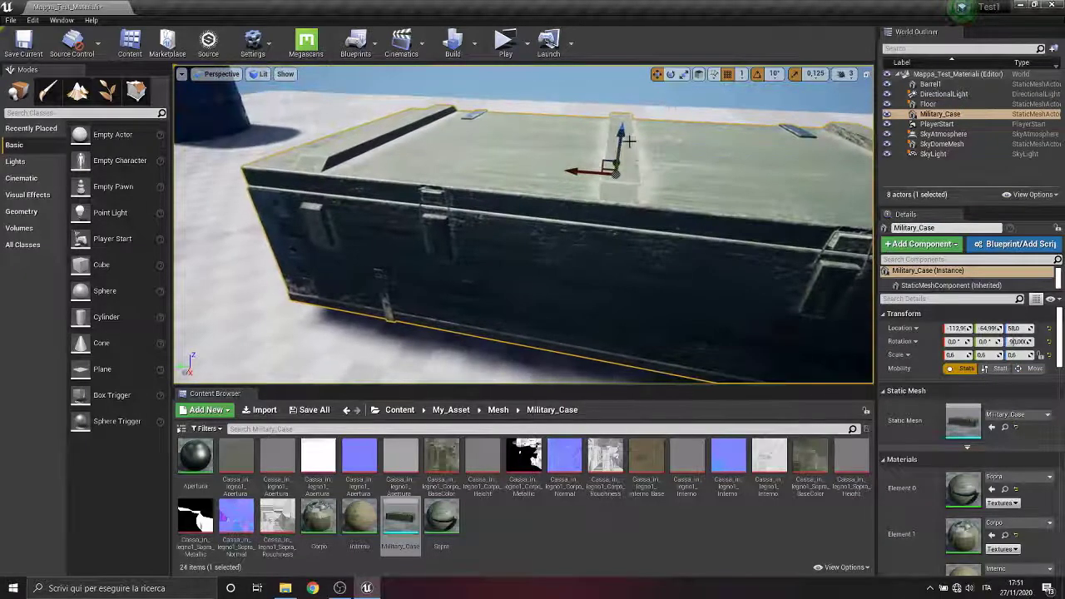
drag(620, 135, 619, 155)
scroll(619, 155, down, 5)
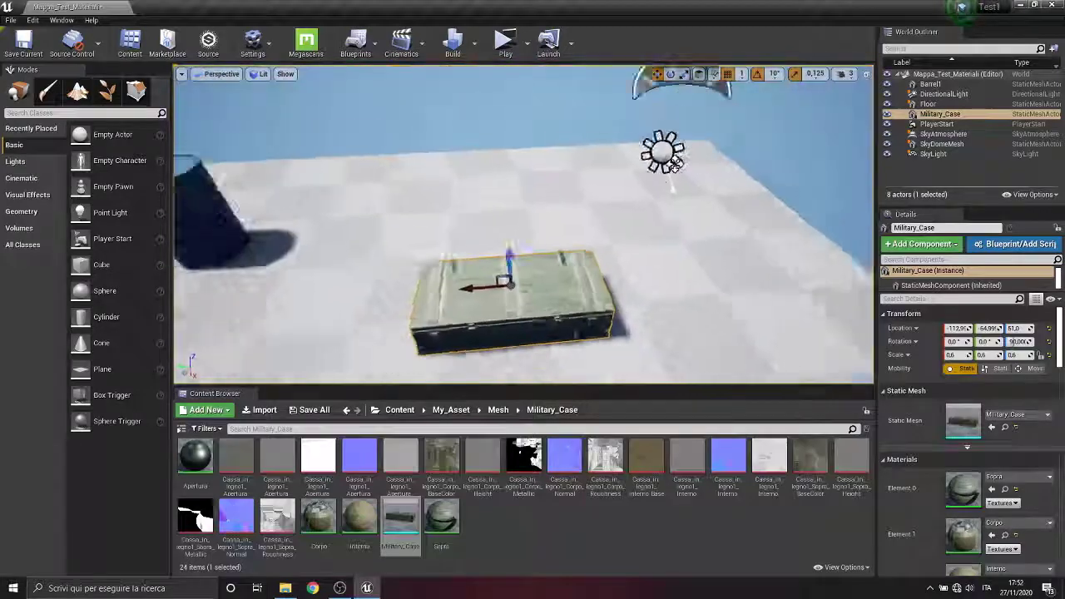
- In the front view, duplicate the crate and raise the copy to Z 98, stacking it on the first one
click(221, 75)
click(237, 160)
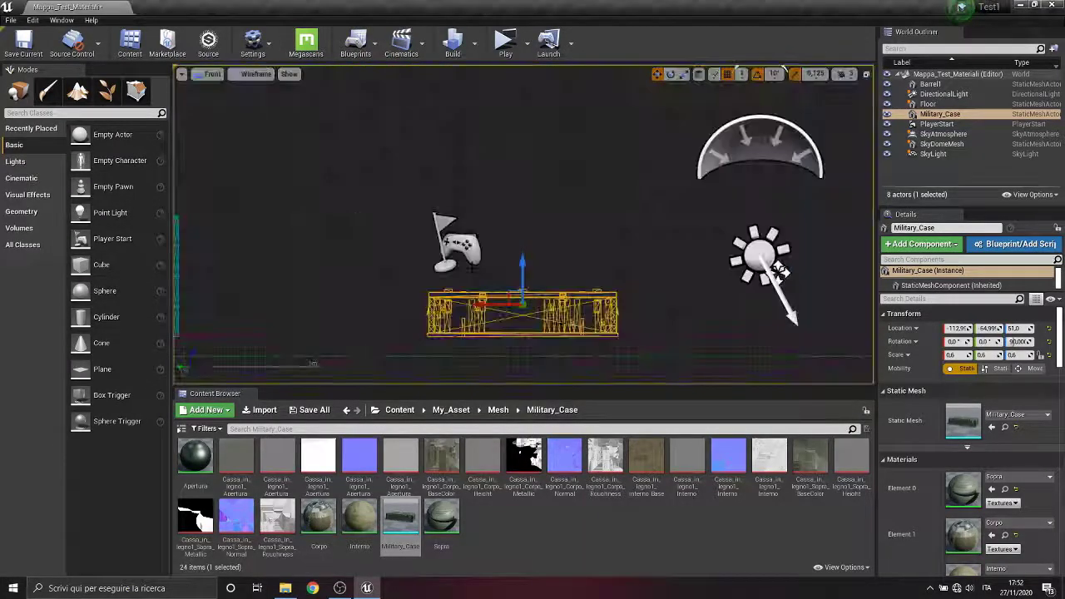
scroll(533, 331, up, 8)
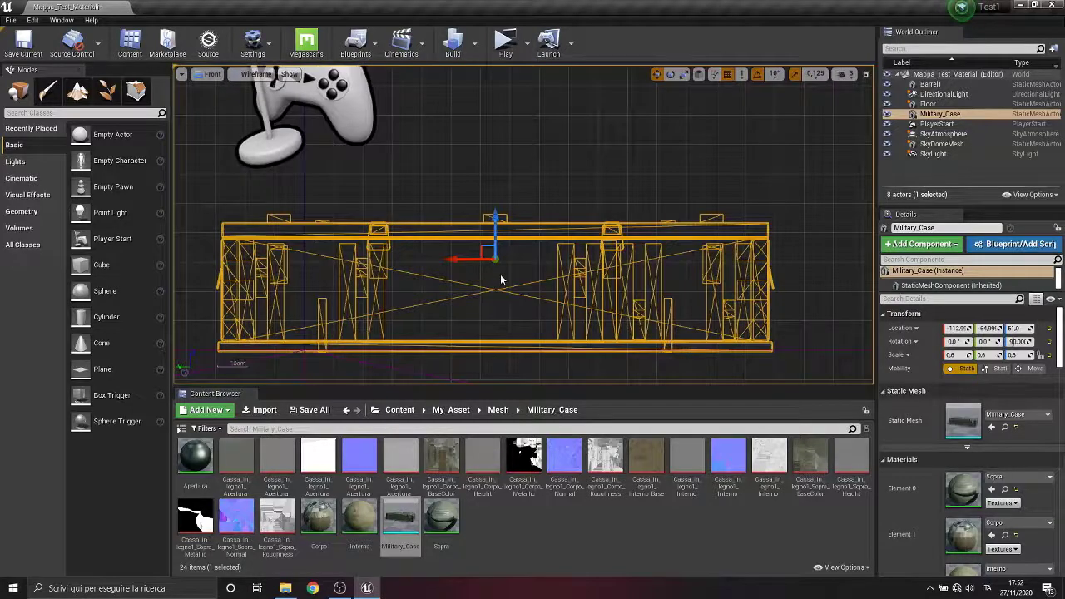
drag(495, 225, 499, 79)
right_drag(549, 150, 527, 311)
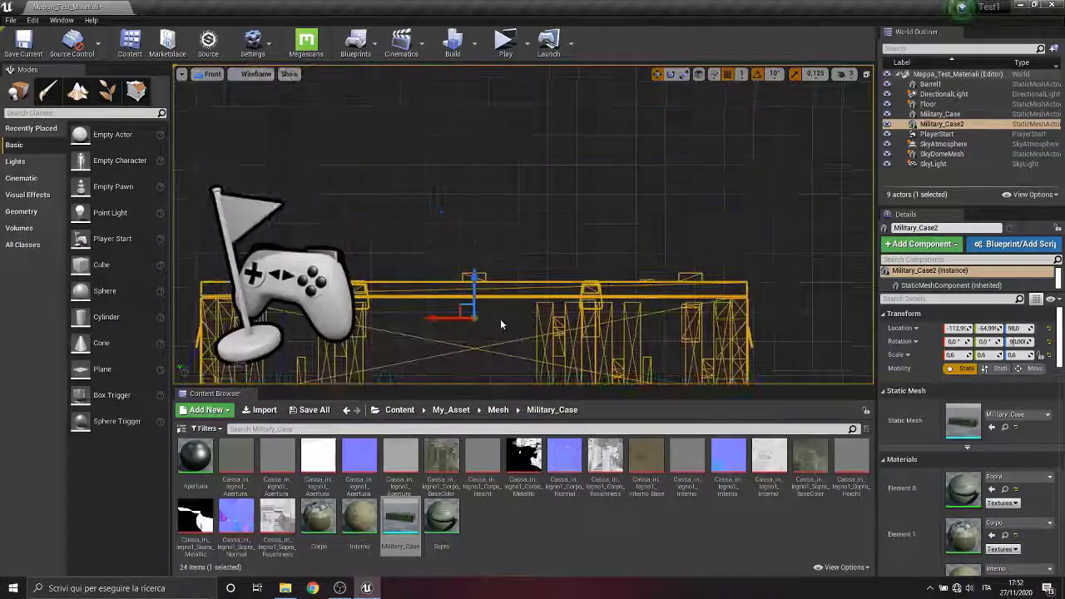
- Paste another copy of the crate and raise it on top of the second as the stack's third level
key(ctrl+v)
right_drag(487, 228, 520, 113)
drag(499, 276, 508, 89)
- Paste a fourth crate at floor level and slide it along Y to about -255, end to end with the stack
right_drag(549, 144, 316, 71)
key(ctrl+v)
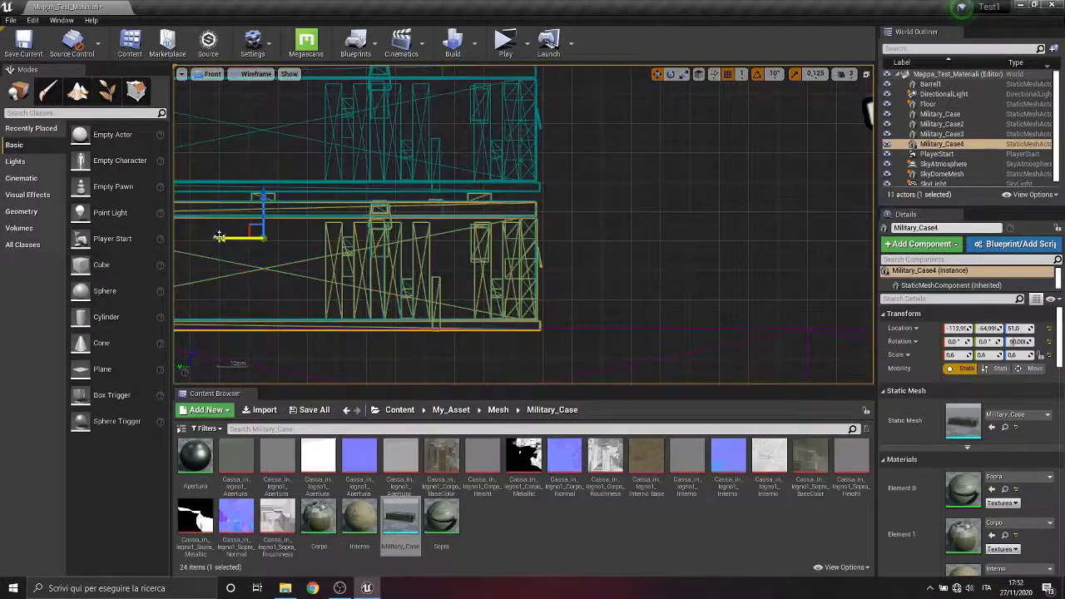
drag(218, 237, 778, 241)
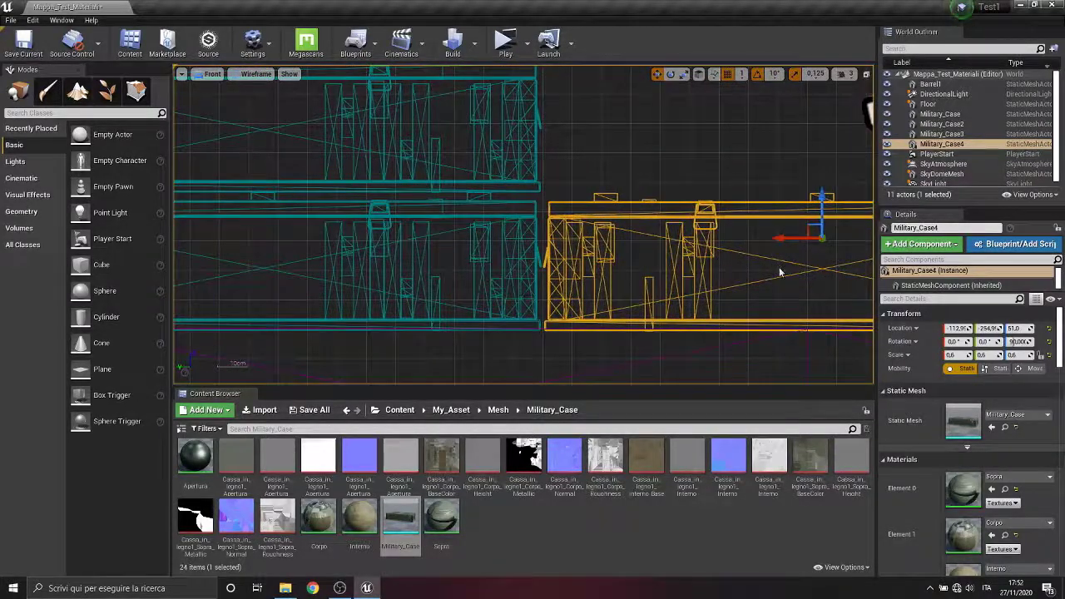
scroll(779, 272, up, 3)
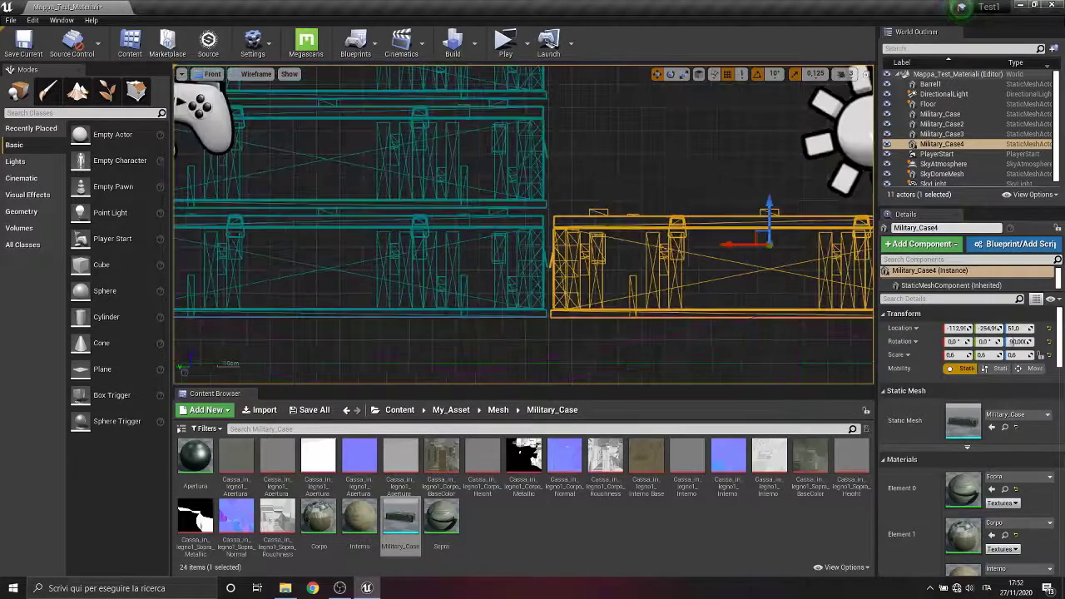
- In the bottom view, rotate the fourth crate to 130° around Z and move it to about X -34, Y -268 beside the stack
click(210, 74)
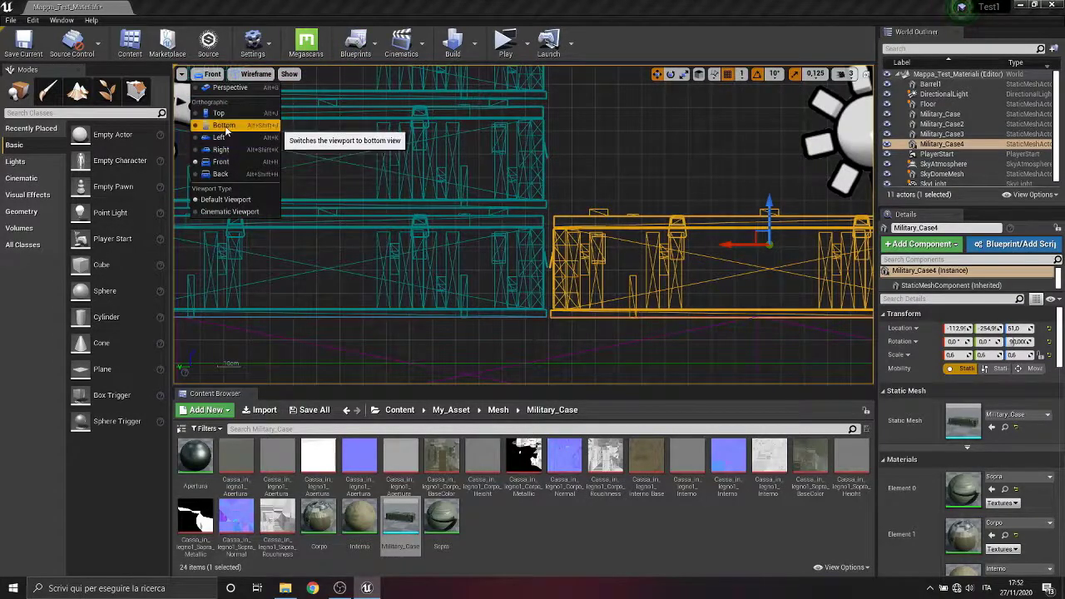
click(224, 126)
scroll(618, 260, down, 4)
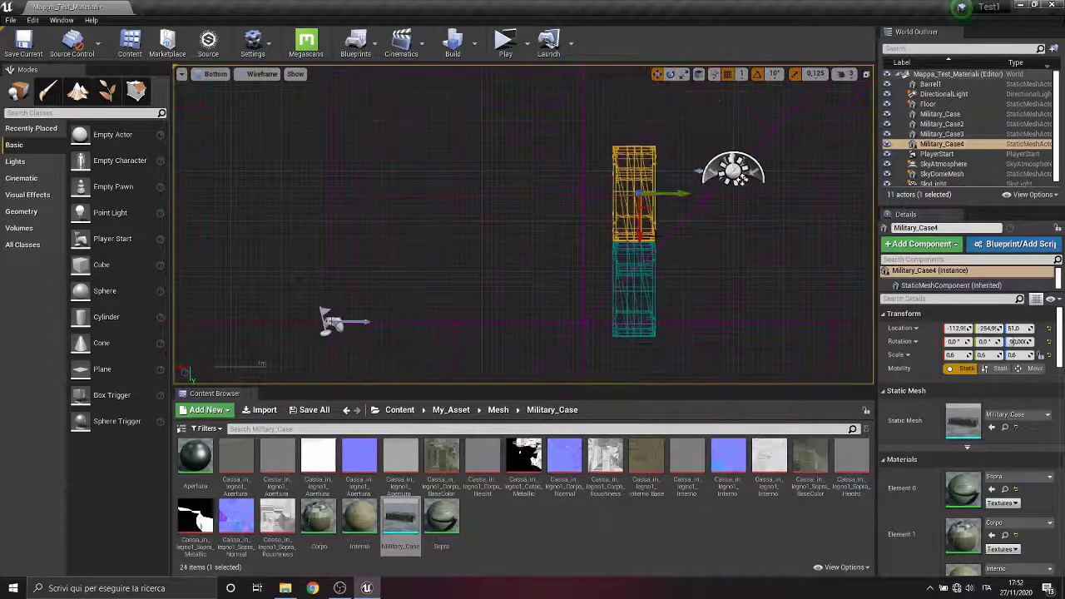
scroll(658, 191, up, 3)
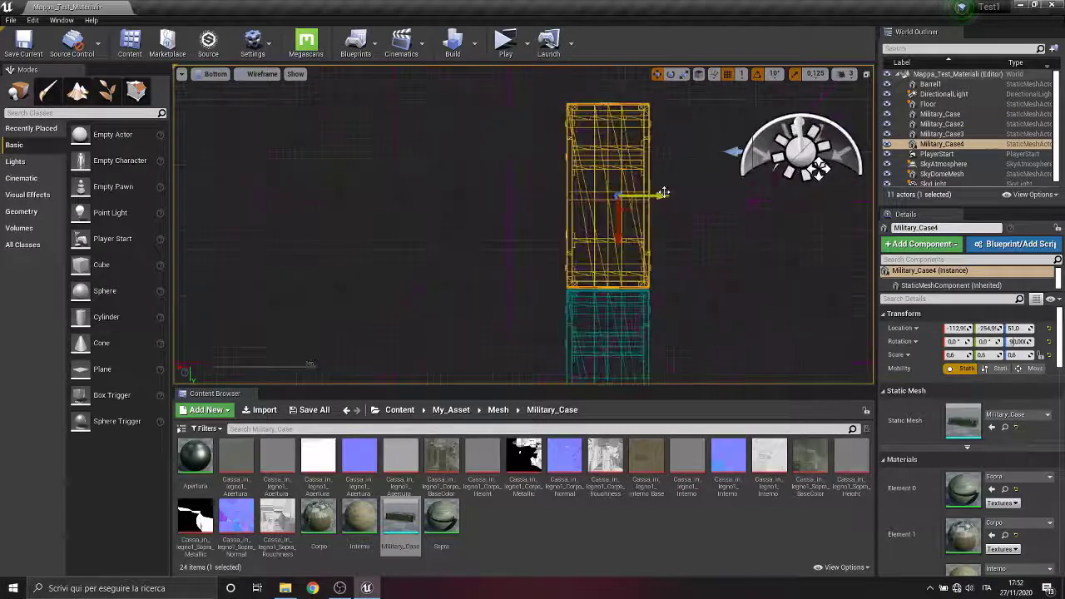
click(669, 74)
drag(676, 188, 576, 156)
click(656, 74)
right_drag(337, 251, 428, 186)
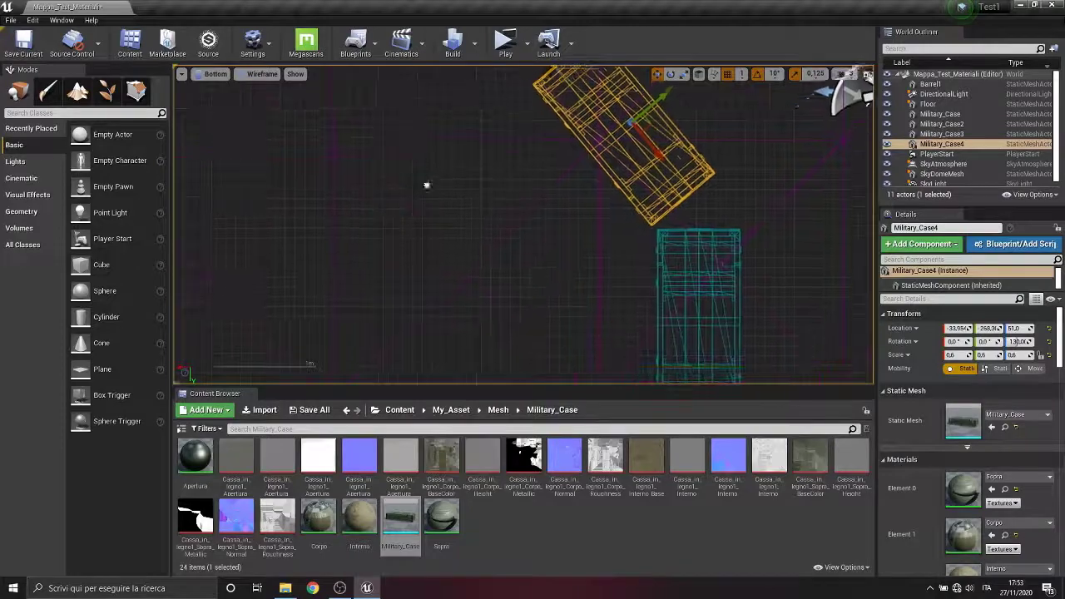
- Back in the perspective view, duplicate the angled crate and raise the copy above it to Z 95
click(213, 77)
click(216, 91)
mouse_move(349, 200)
right_down()
mouse_move(416, 233)
mouse_move(332, 200)
right_up()
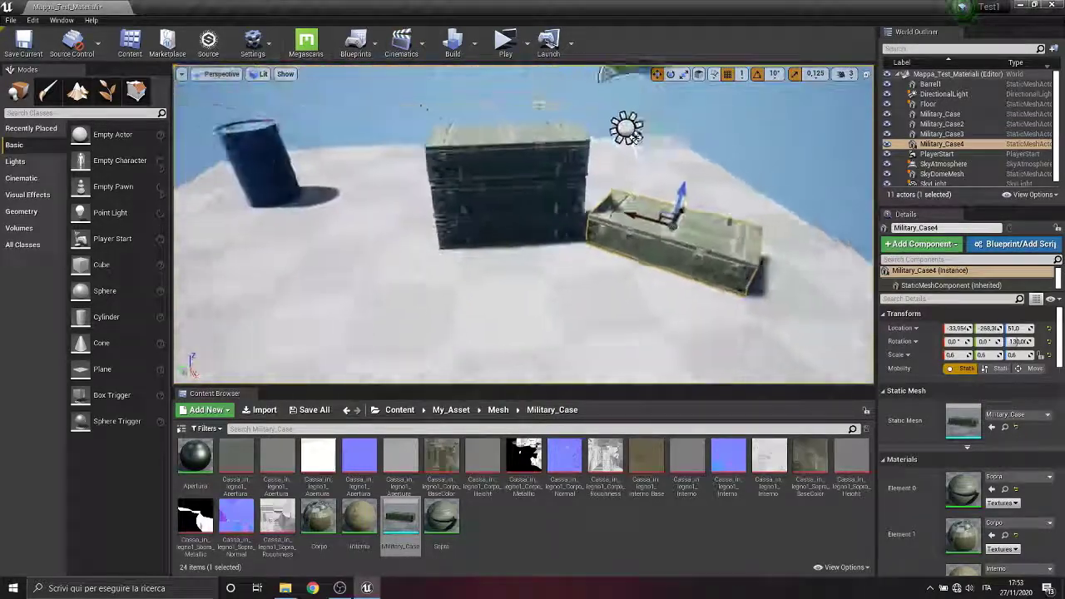
mouse_move(501, 245)
right_down()
mouse_move(528, 241)
mouse_move(501, 245)
right_up()
key(w)
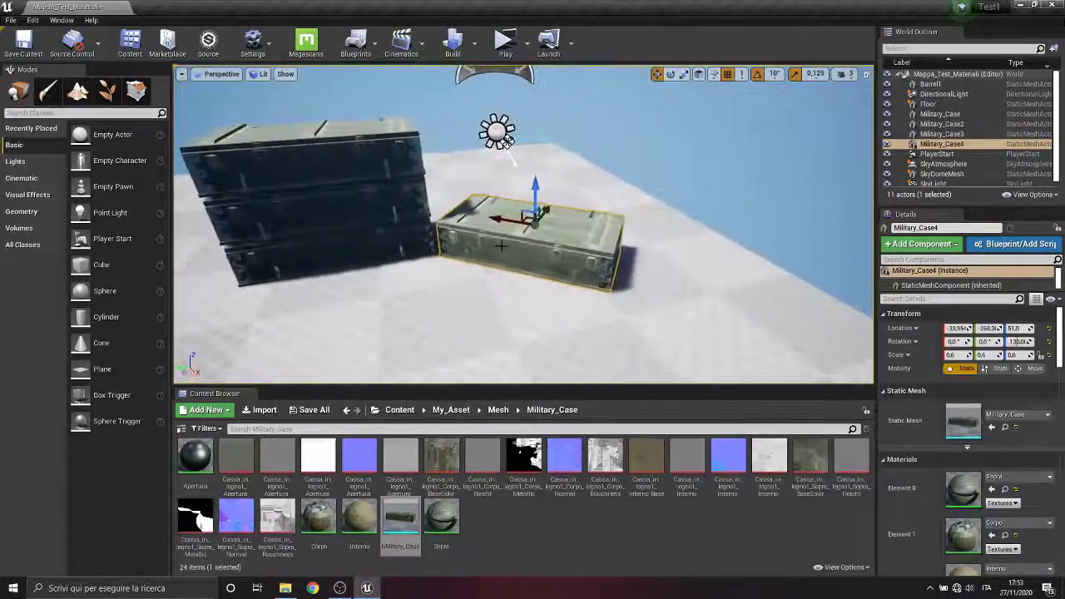
key(ctrl+v)
key(ctrl+z)
key(ctrl+c)
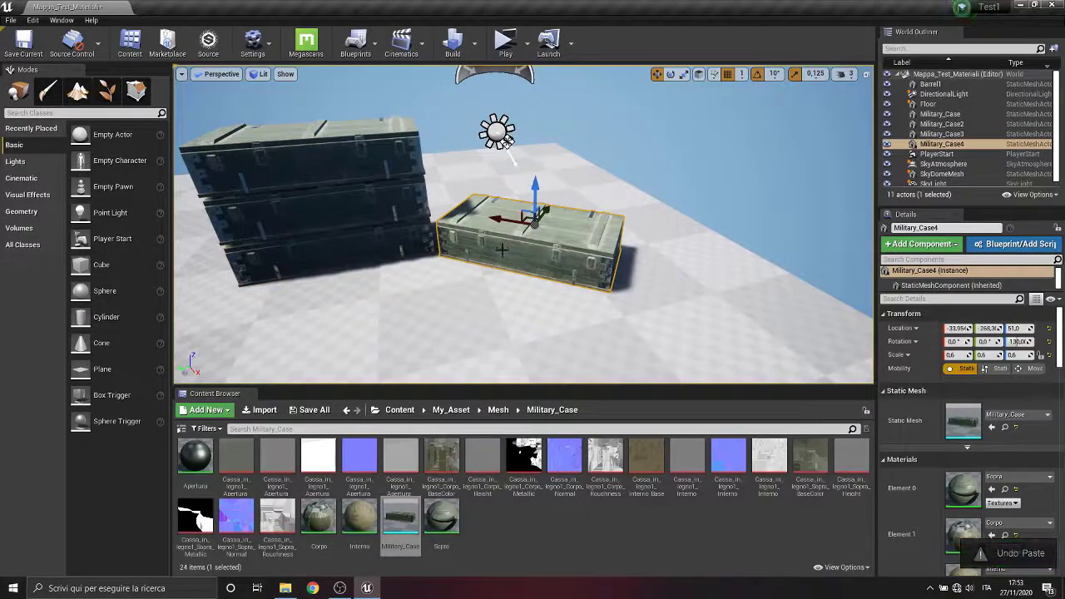
key(ctrl+v)
right_drag(529, 196, 545, 195)
key(w)
drag(517, 198, 517, 160)
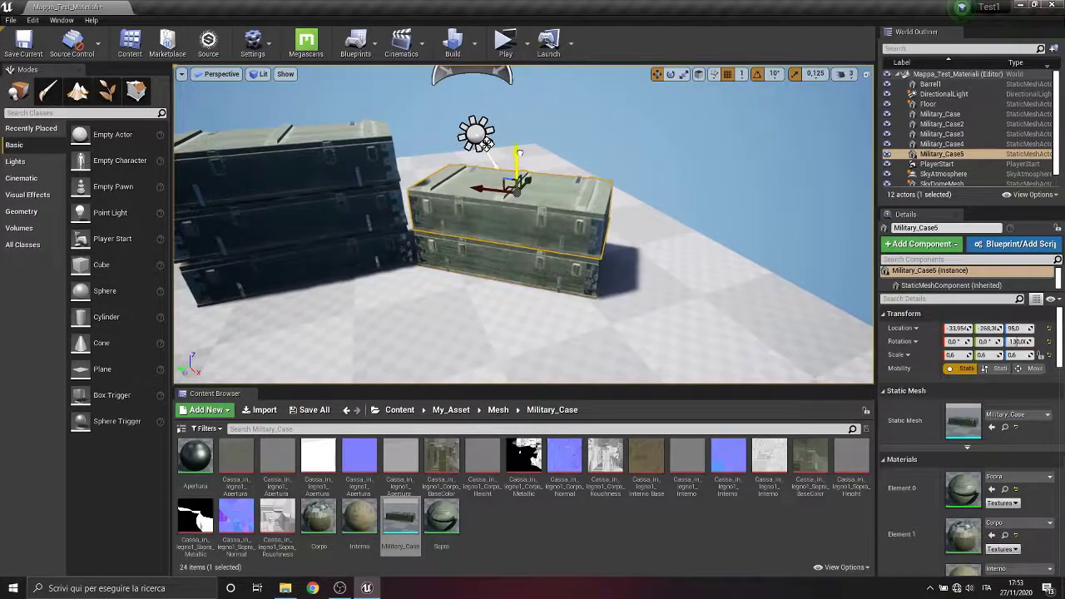
- In the front view, fine-tune the upper angled crate's height to Z 98 so that it sits on the crate below
key(w)
right_drag(550, 162, 432, 150)
key(f)
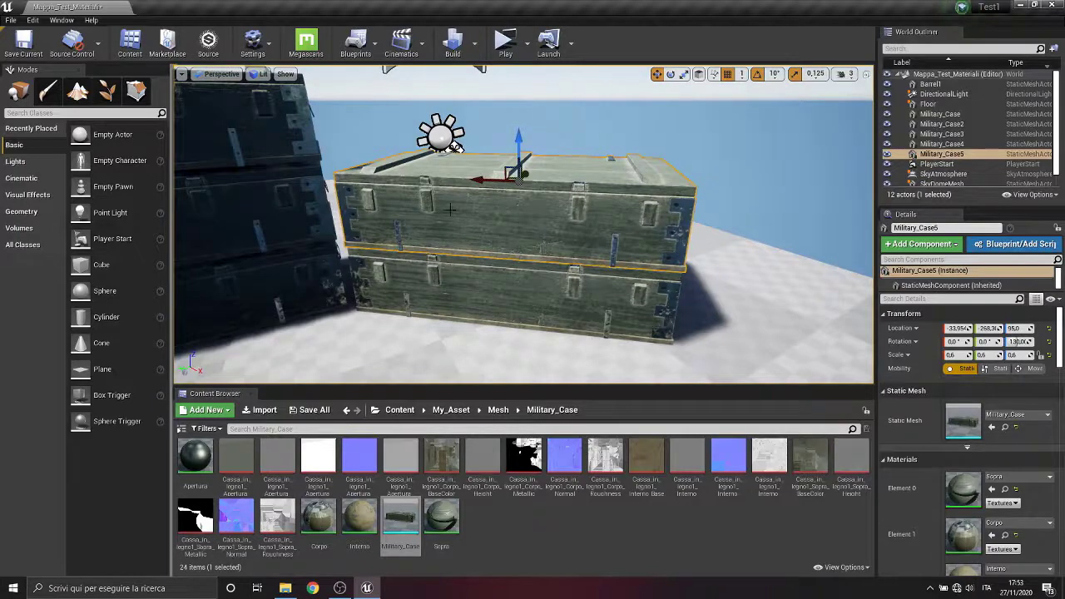
click(220, 74)
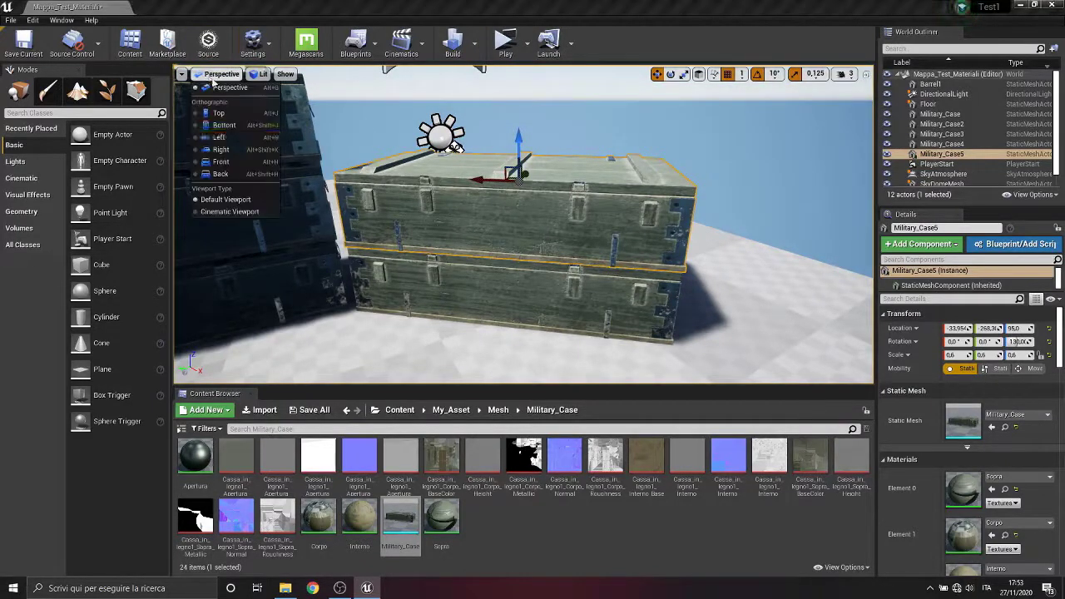
click(221, 161)
scroll(386, 181, up, 8)
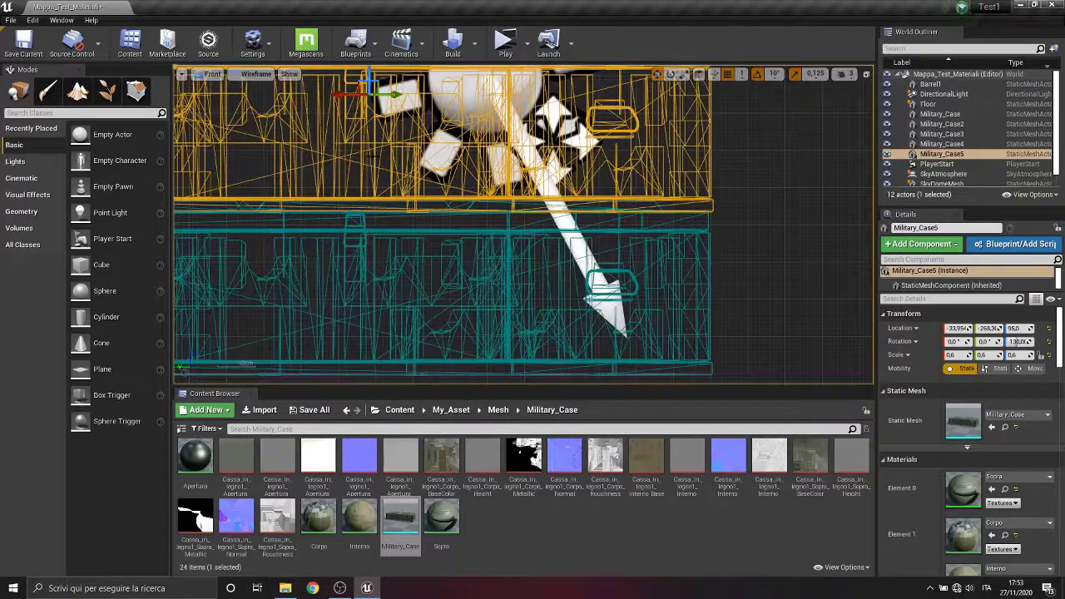
right_drag(402, 144, 431, 250)
mouse_move(397, 164)
mouse_down()
mouse_move(391, 143)
mouse_move(389, 153)
mouse_up()
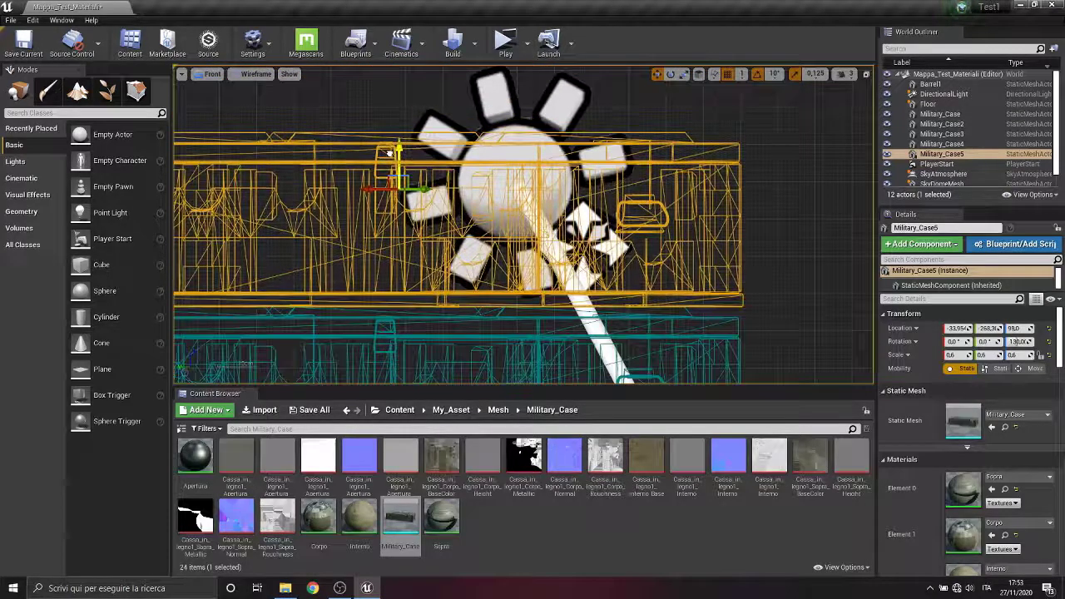
right_drag(389, 153, 705, 133)
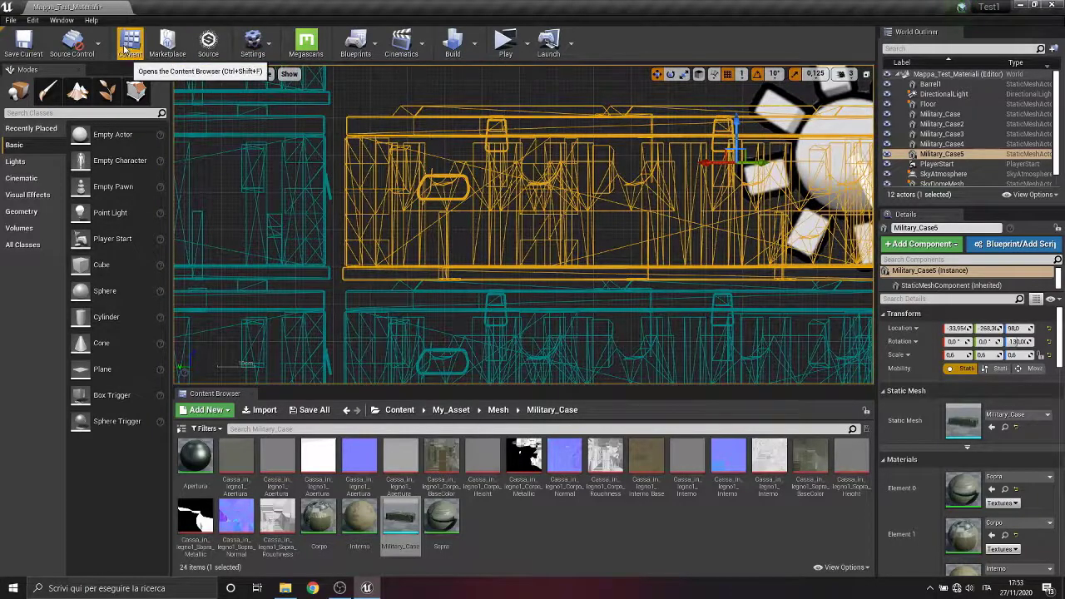
- Return to the perspective view, frame the barrel with both crate stacks, and build the level's lighting
click(199, 80)
click(213, 89)
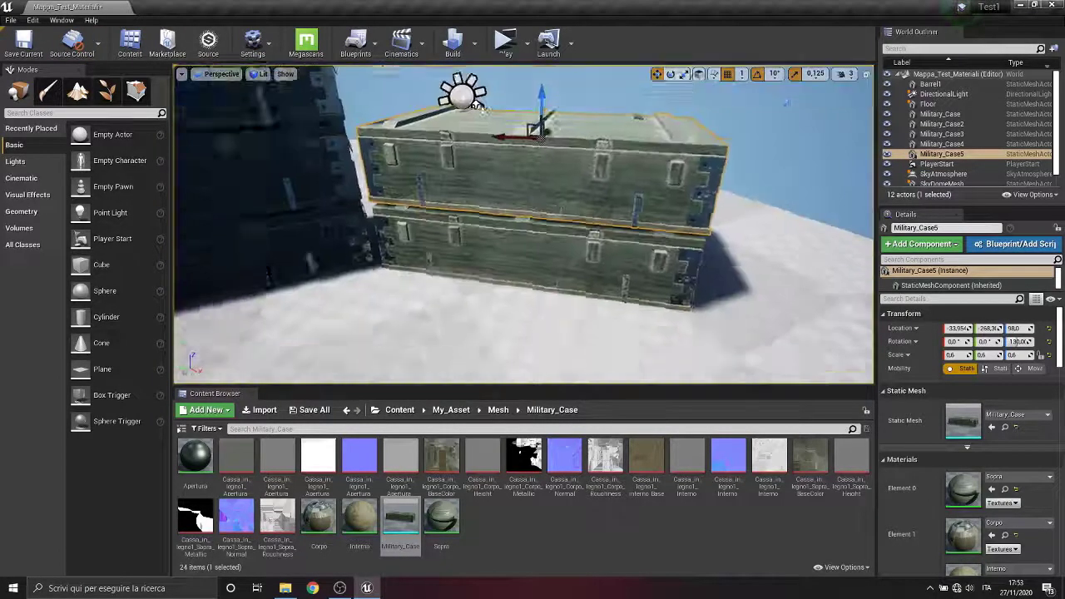
key(s)
right_drag(416, 192, 287, 191)
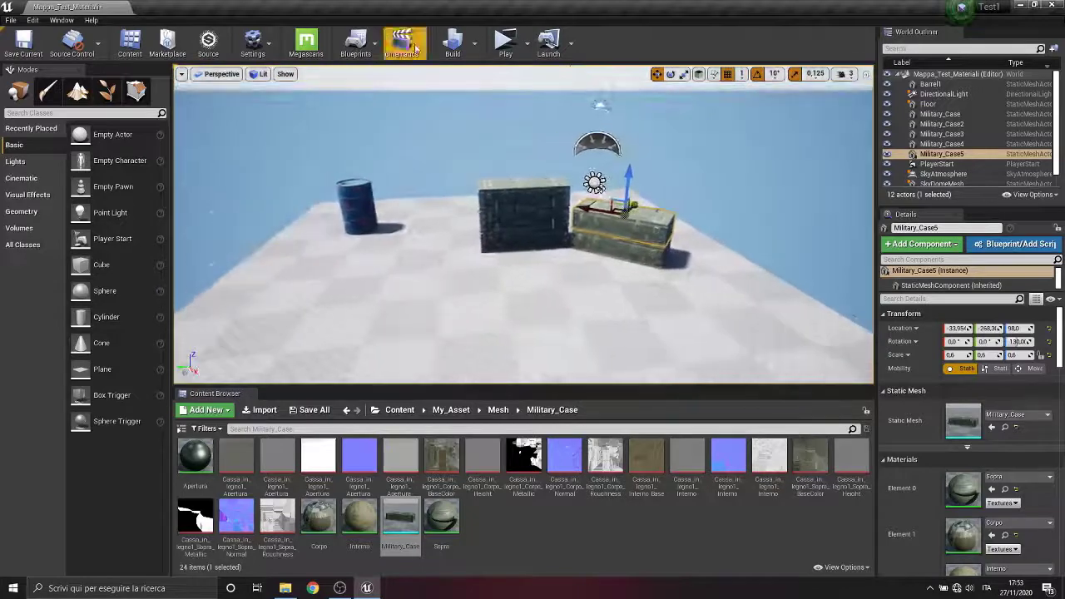
click(474, 43)
click(515, 71)
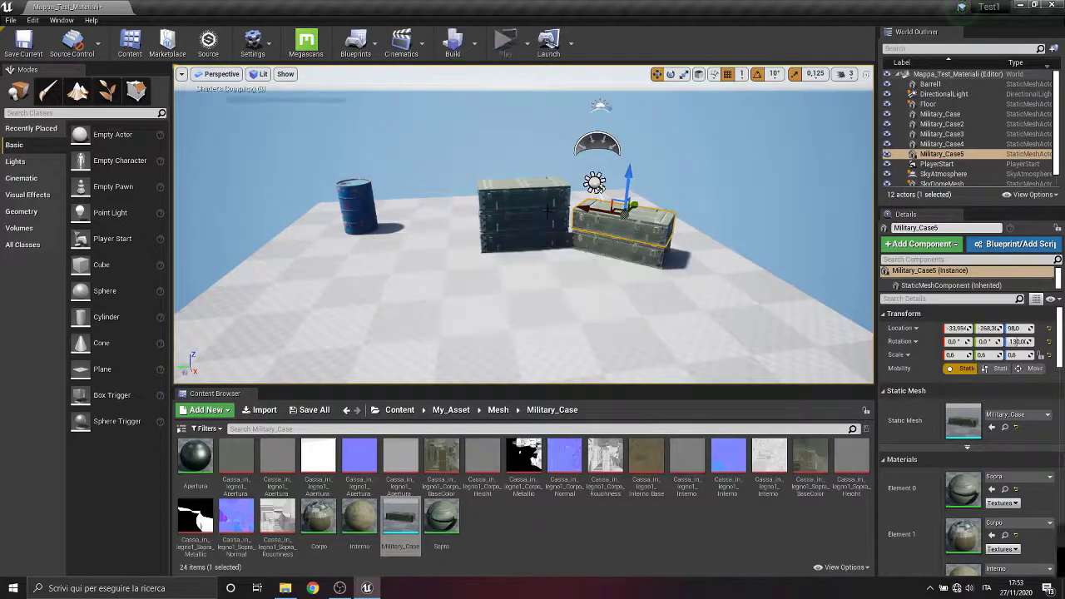
- Inspect the upper angled crate's lid, corner brackets and handle close up under the built lighting
key(f)
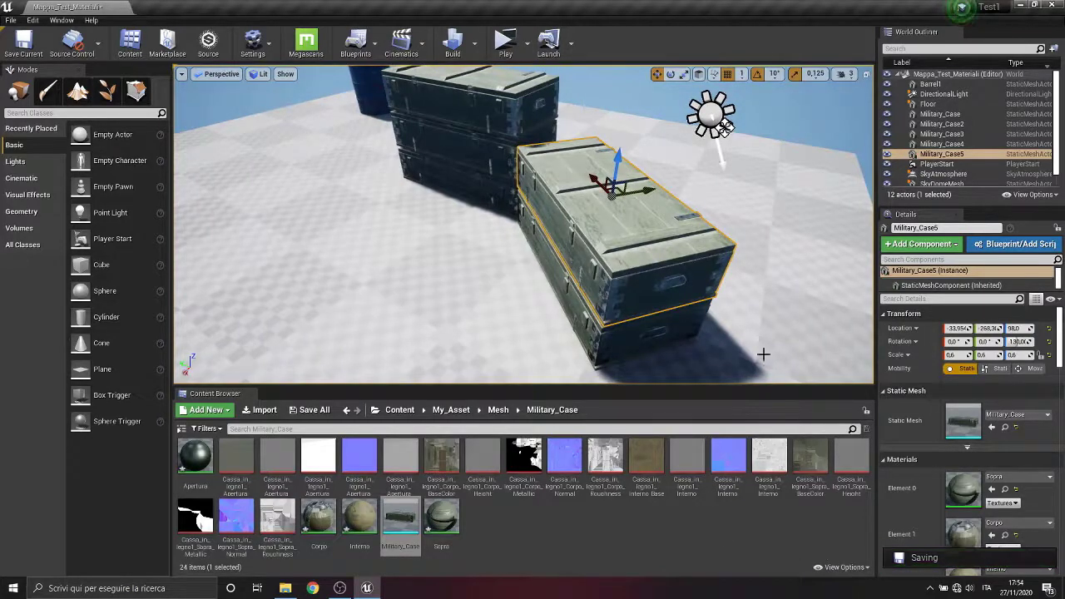
key(w)
right_drag(763, 354, 649, 291)
double_click(651, 192)
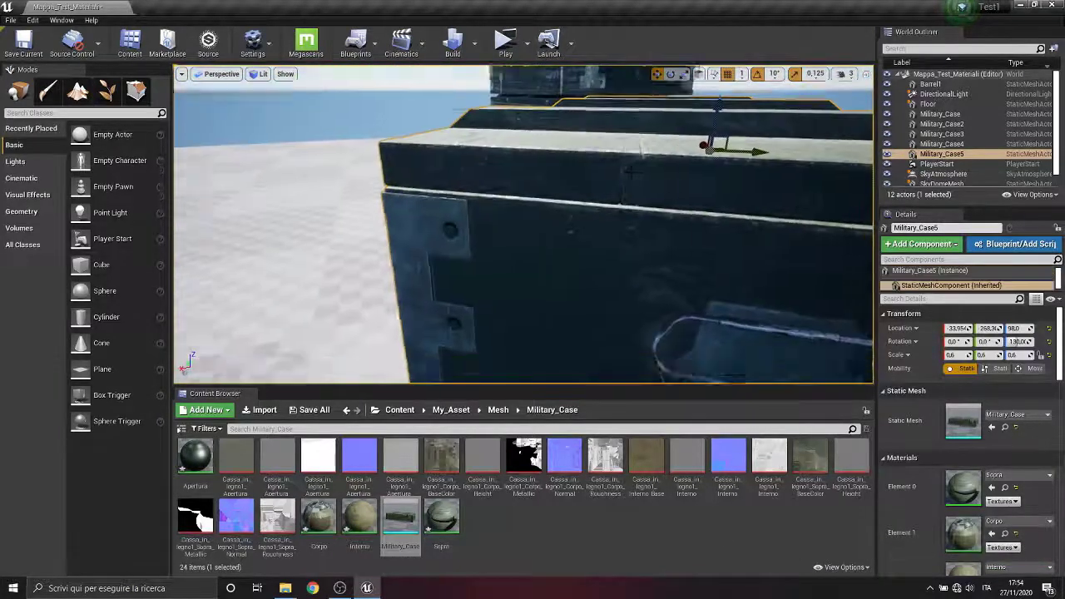
right_drag(651, 193, 622, 241)
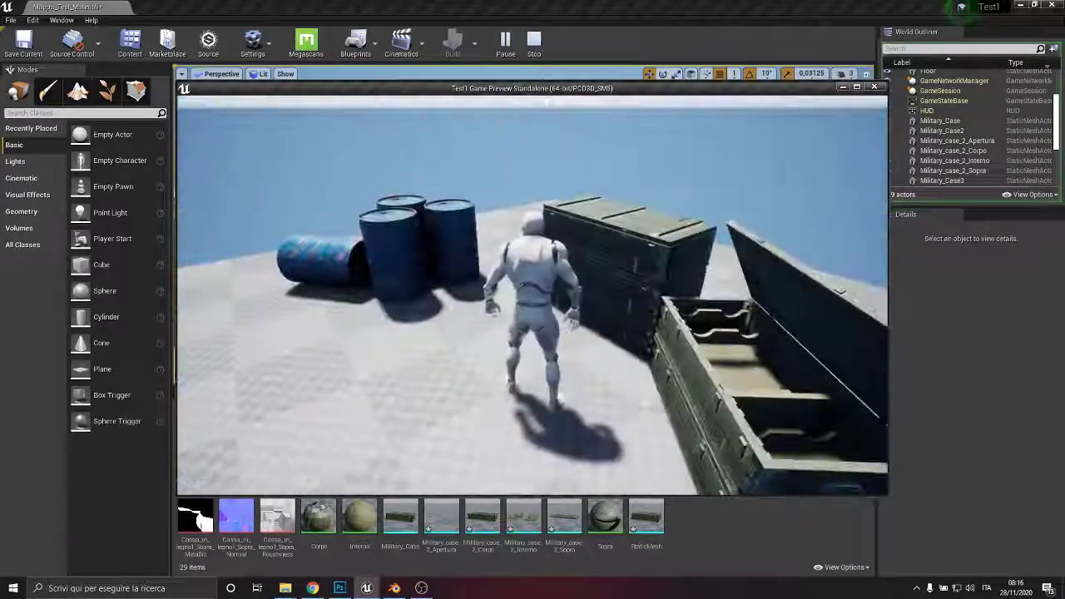
- Run the character around the barrels, stacked crates and open crate in the game preview, and stop the preview
key(w)
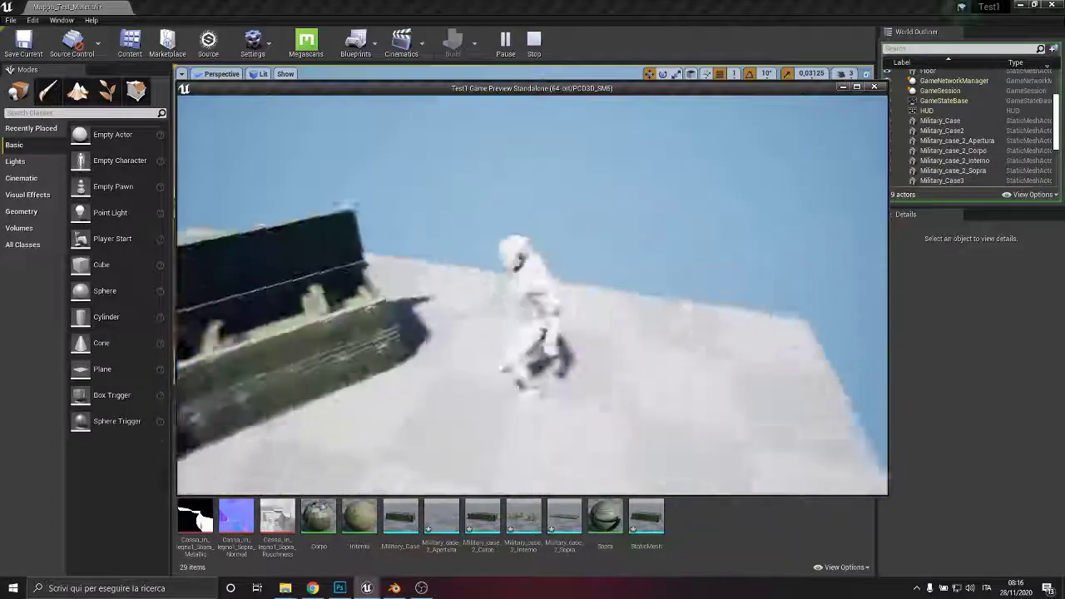
key(w)
key(s)
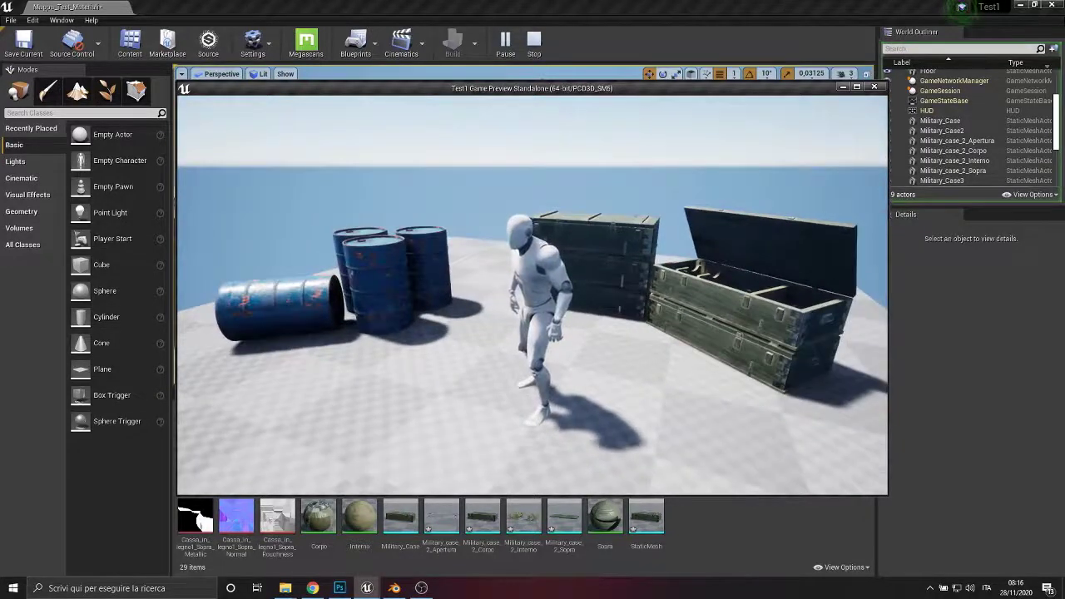
key(Escape)
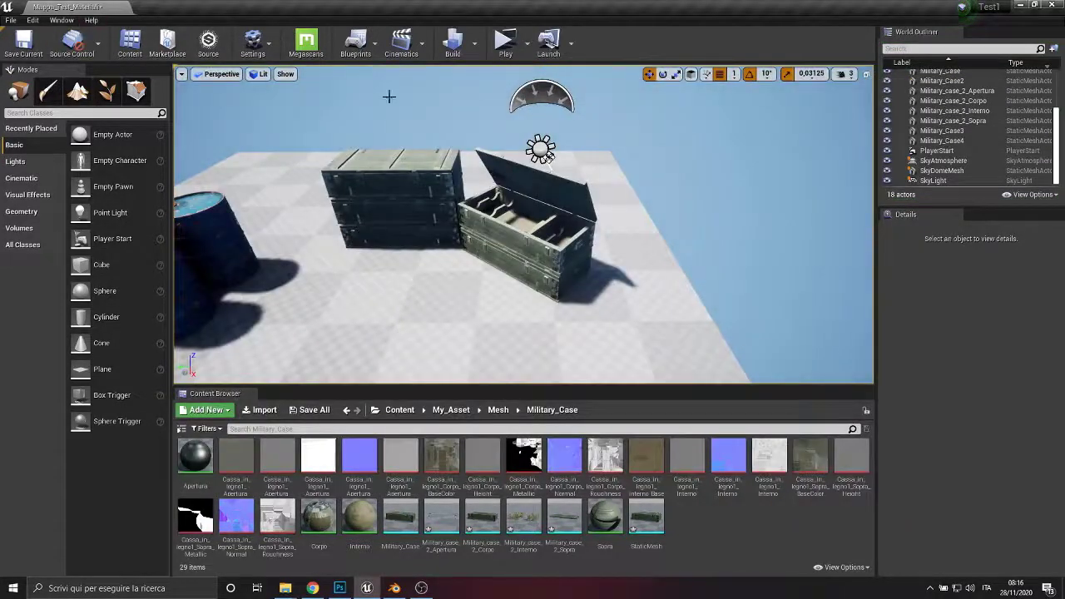
- Save the current level
click(11, 20)
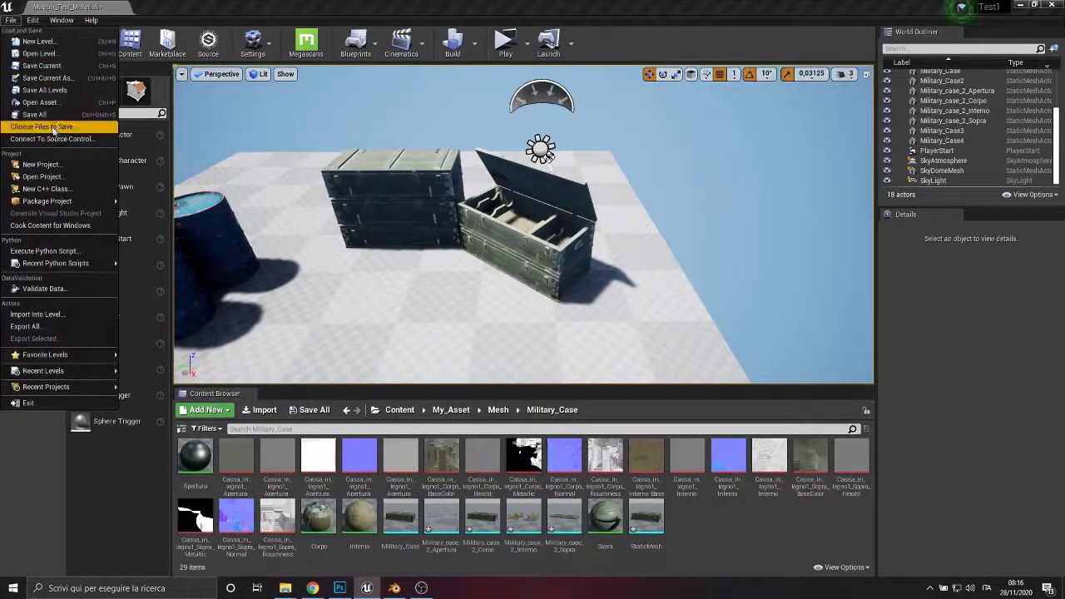
click(41, 67)
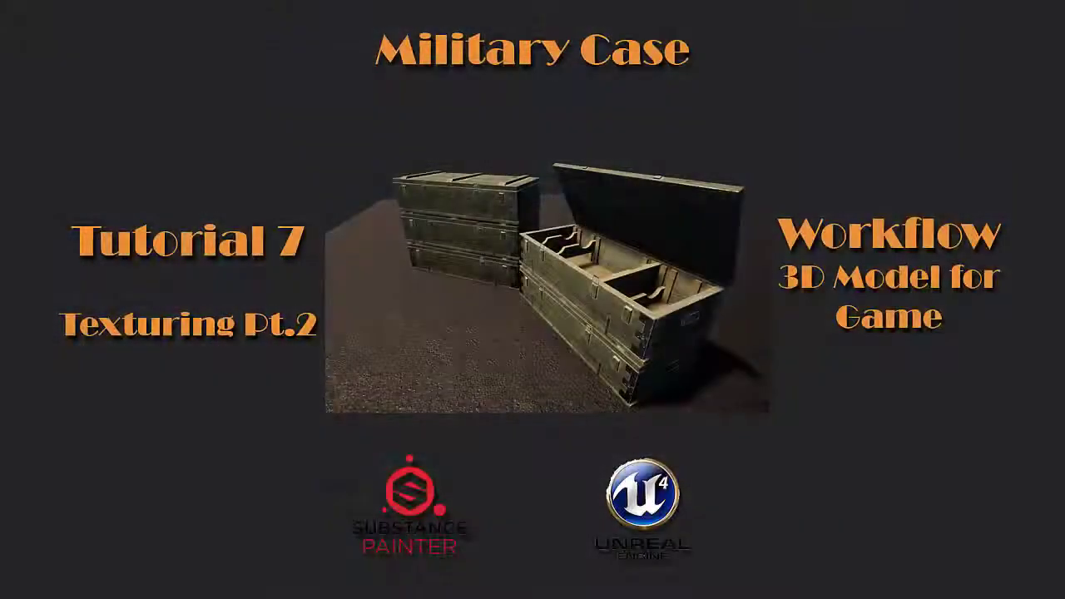